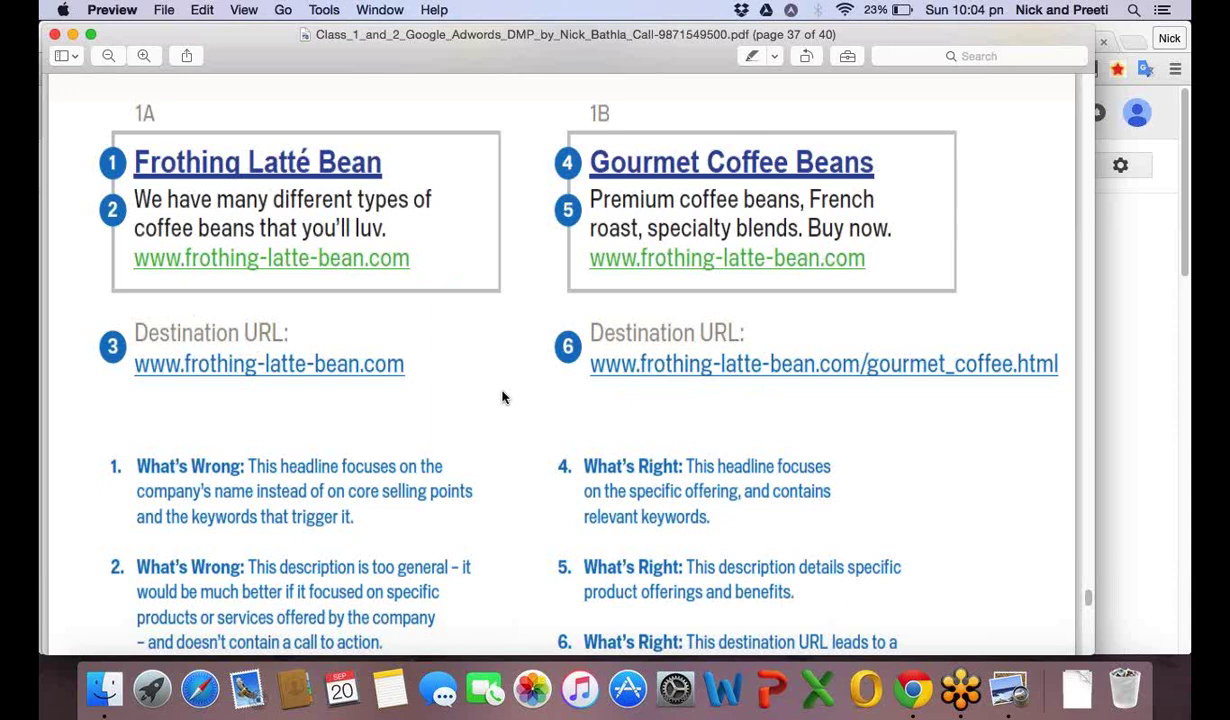
Examine sample ads 1A and 1B with the notes on what's wrong and right in their headlines, descriptions and destination URLs
{"action": "scroll", "coordinate": [503, 397], "scroll_direction": "down", "scroll_amount": 1}
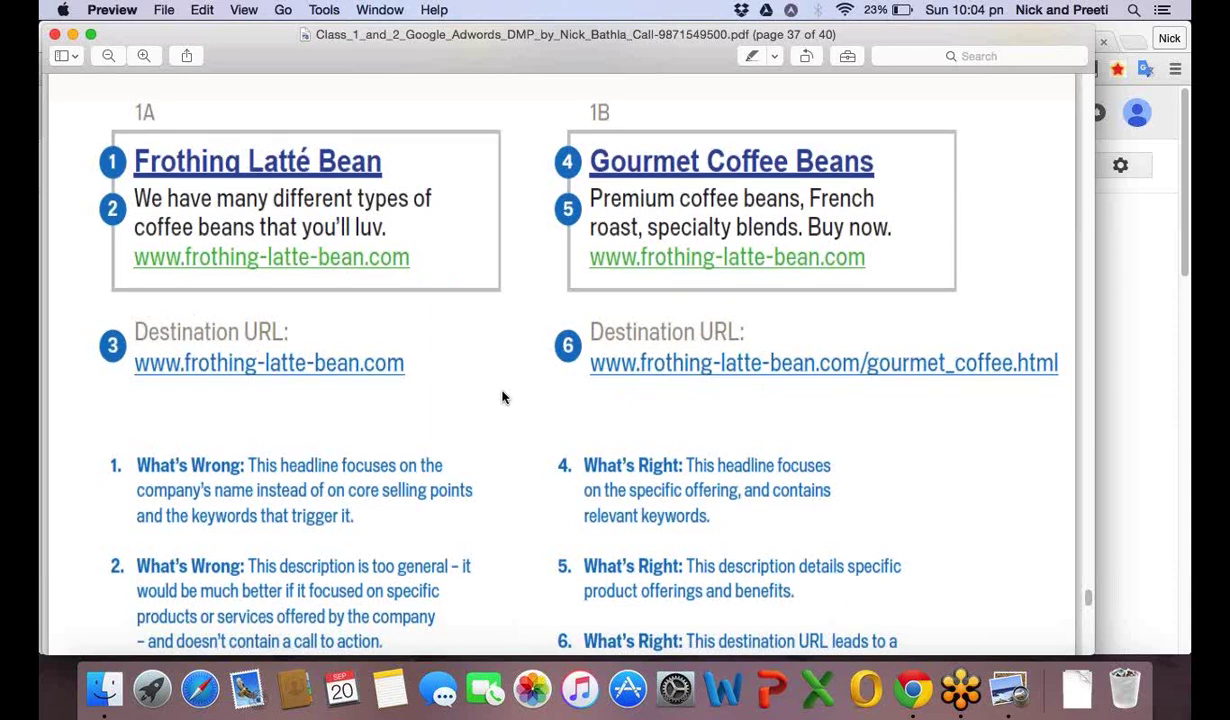
{"action": "scroll", "coordinate": [503, 397], "scroll_direction": "down", "scroll_amount": 2}
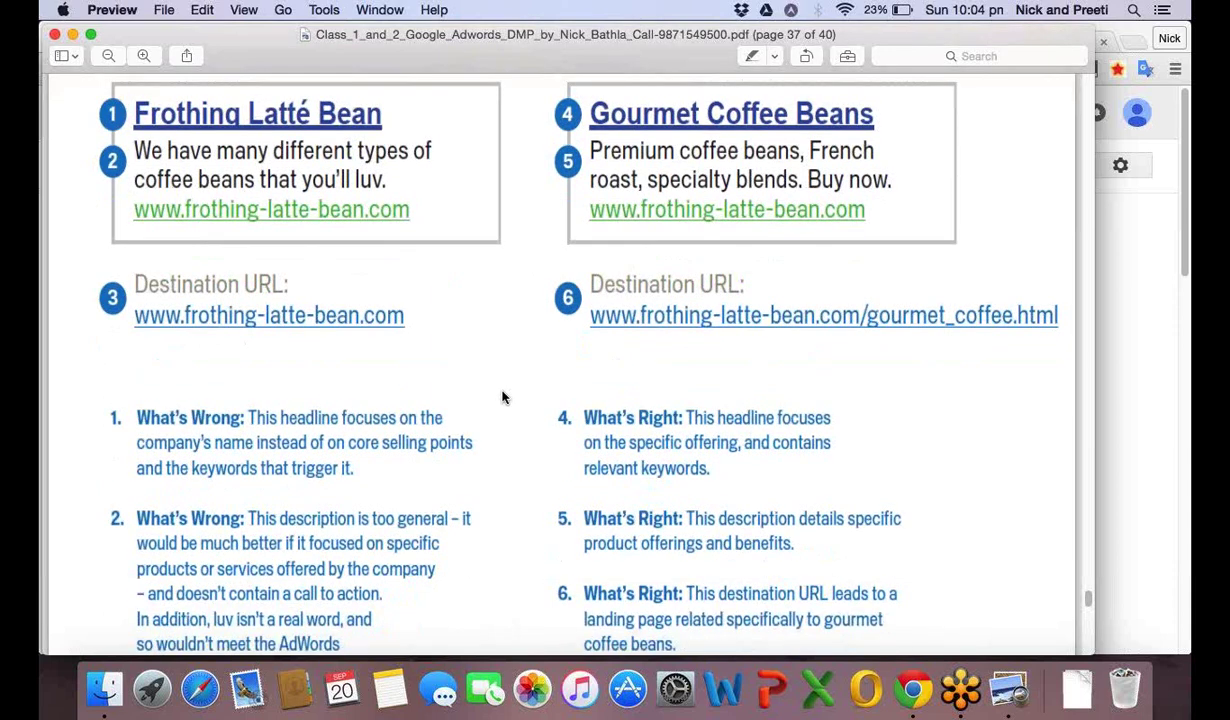
{"action": "scroll", "coordinate": [503, 397], "scroll_direction": "up", "scroll_amount": 1}
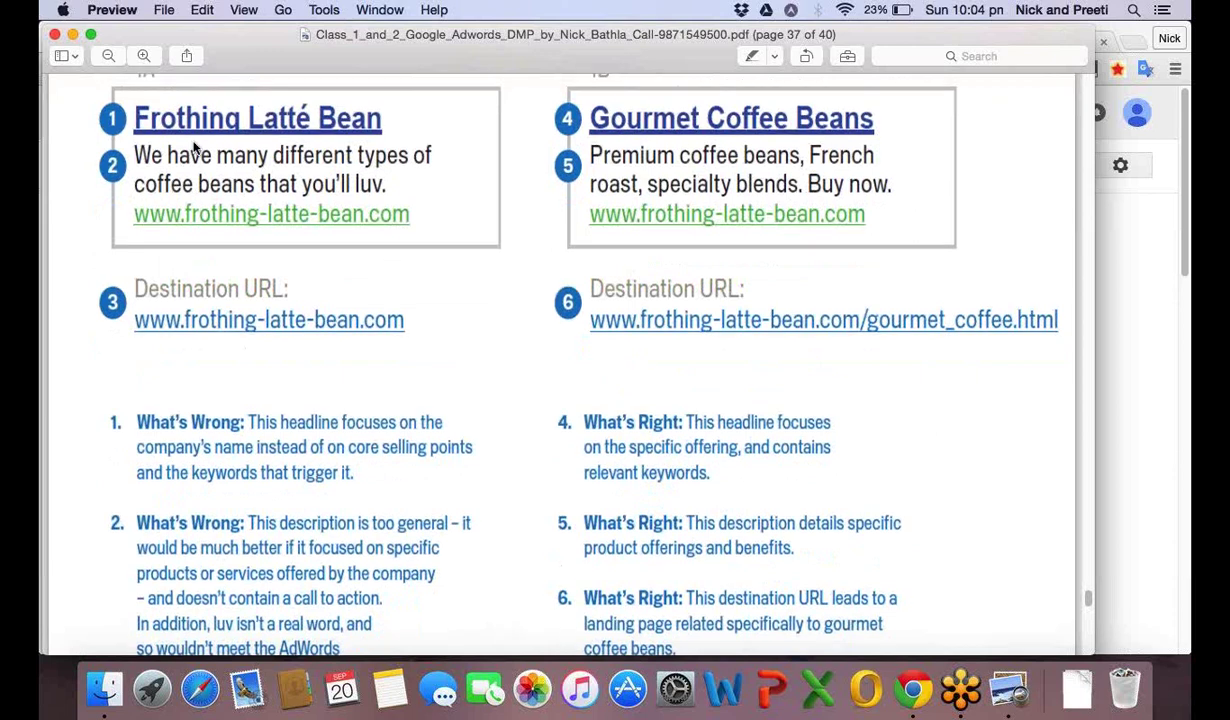
{"action": "scroll", "coordinate": [198, 200], "scroll_direction": "up", "scroll_amount": 1}
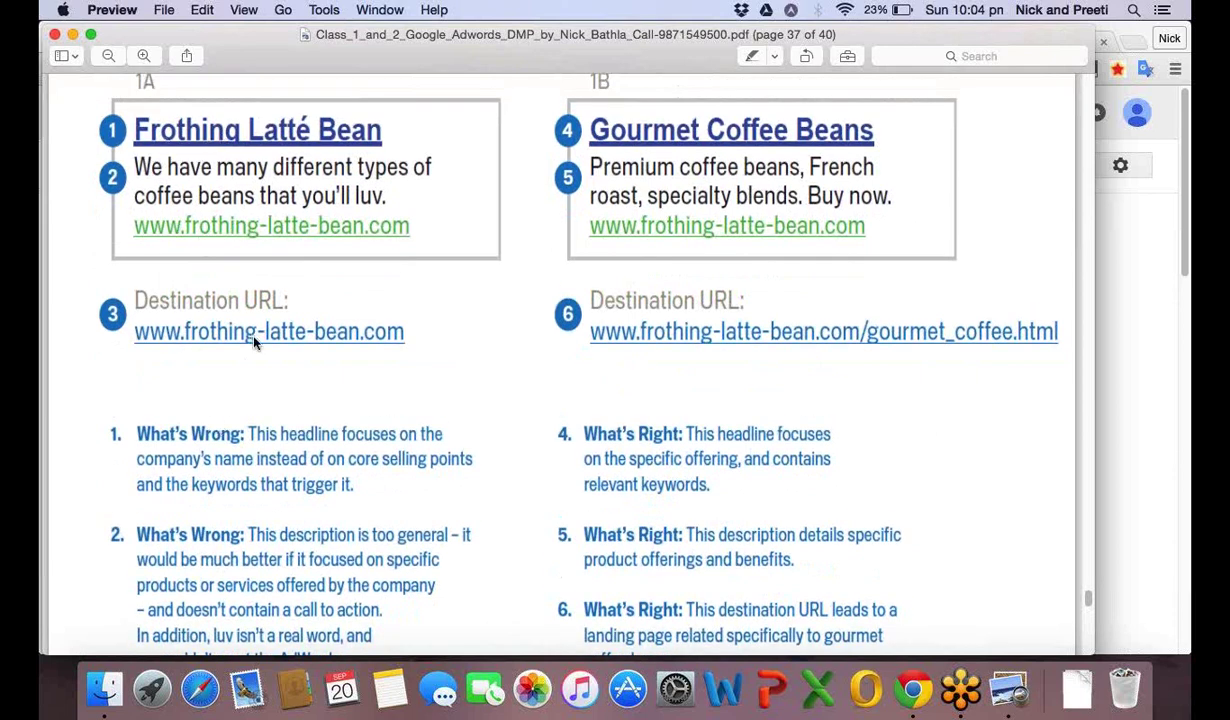
{"action": "scroll", "coordinate": [254, 342], "scroll_direction": "down", "scroll_amount": 1}
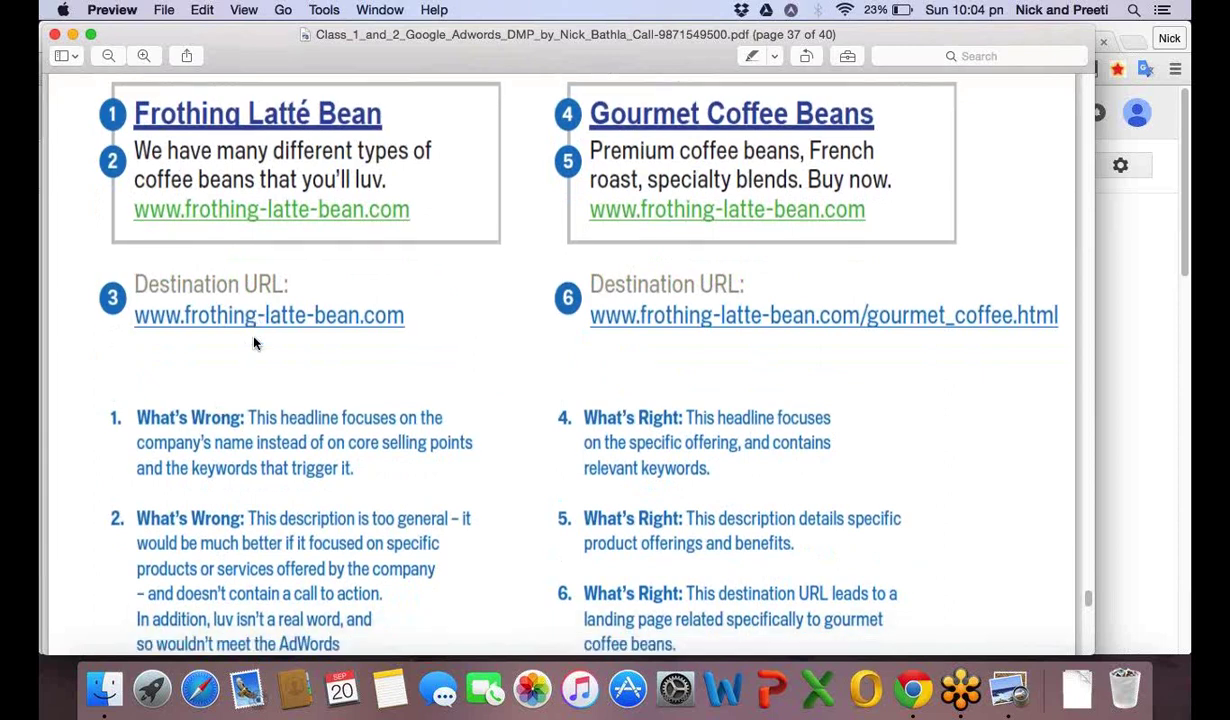
{"action": "scroll", "coordinate": [254, 342], "scroll_direction": "down", "scroll_amount": 1}
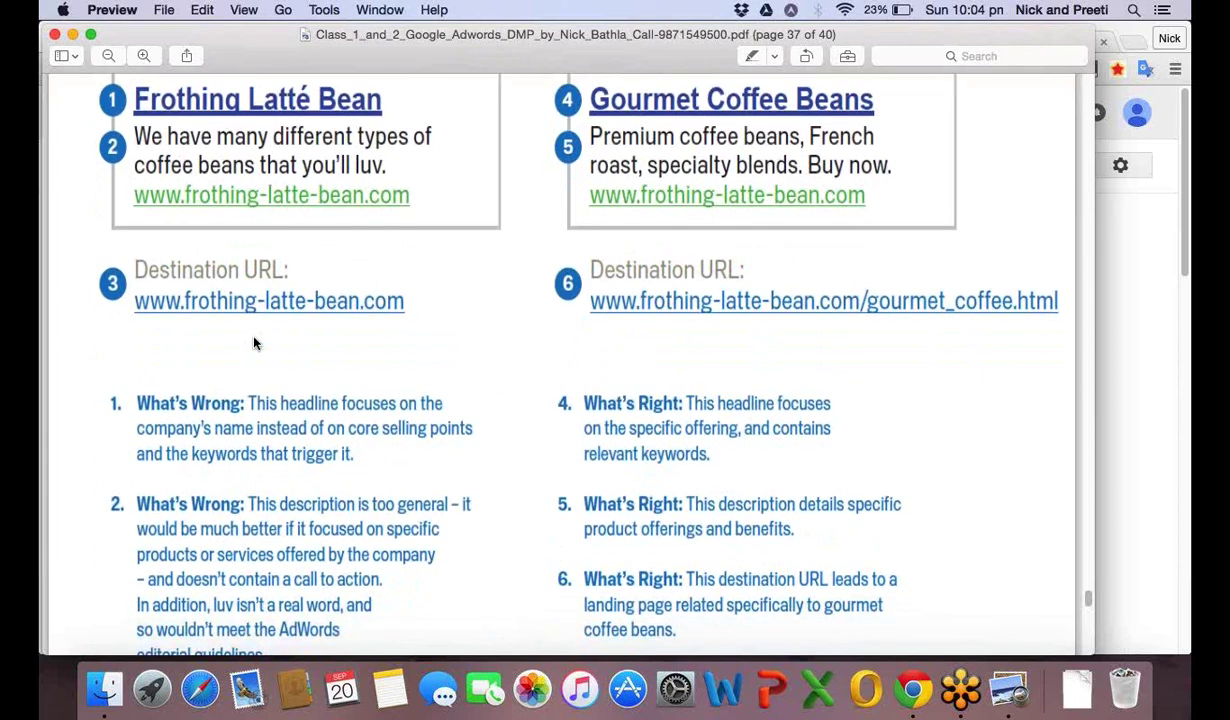
{"action": "scroll", "coordinate": [254, 342], "scroll_direction": "up", "scroll_amount": 1}
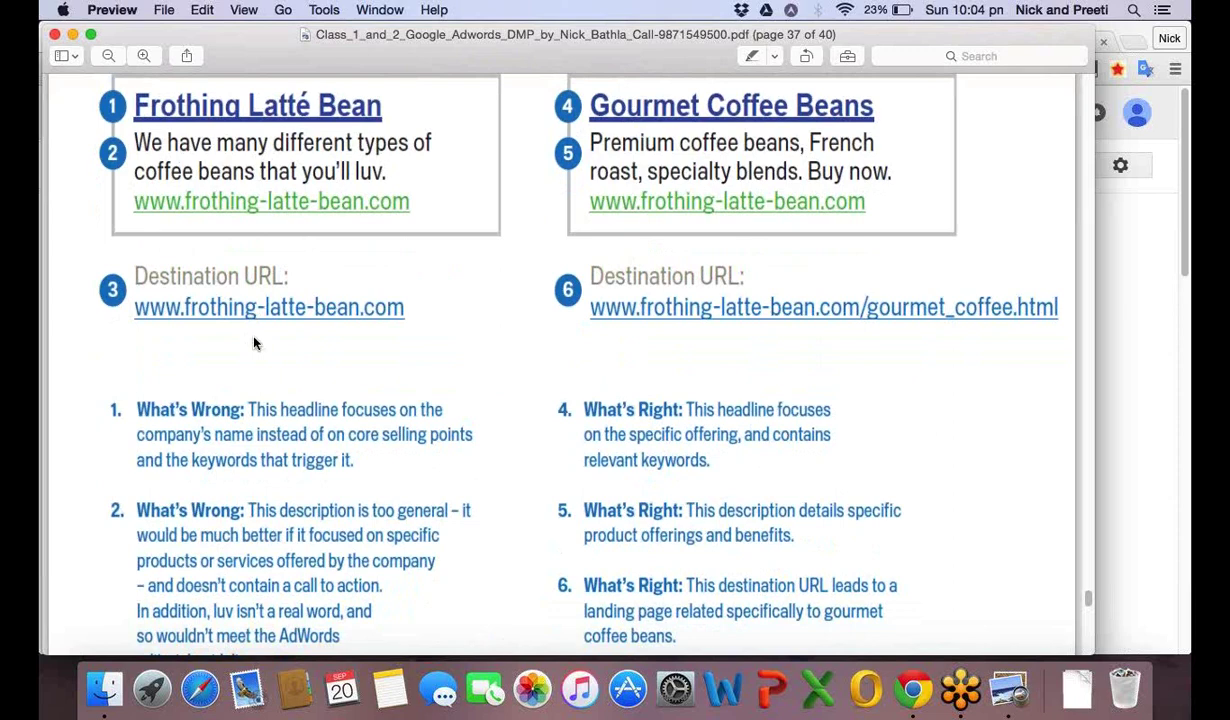
{"action": "scroll", "coordinate": [254, 342], "scroll_direction": "up", "scroll_amount": 3}
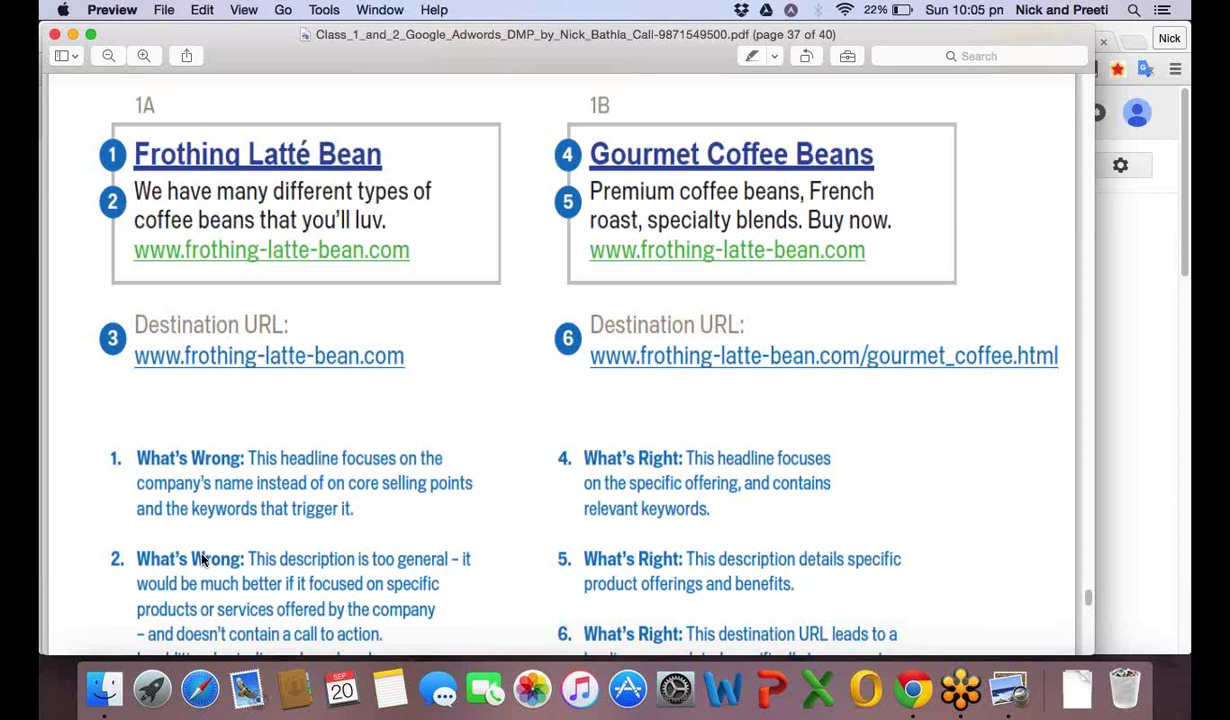
{"action": "scroll", "coordinate": [203, 561], "scroll_direction": "down", "scroll_amount": 1}
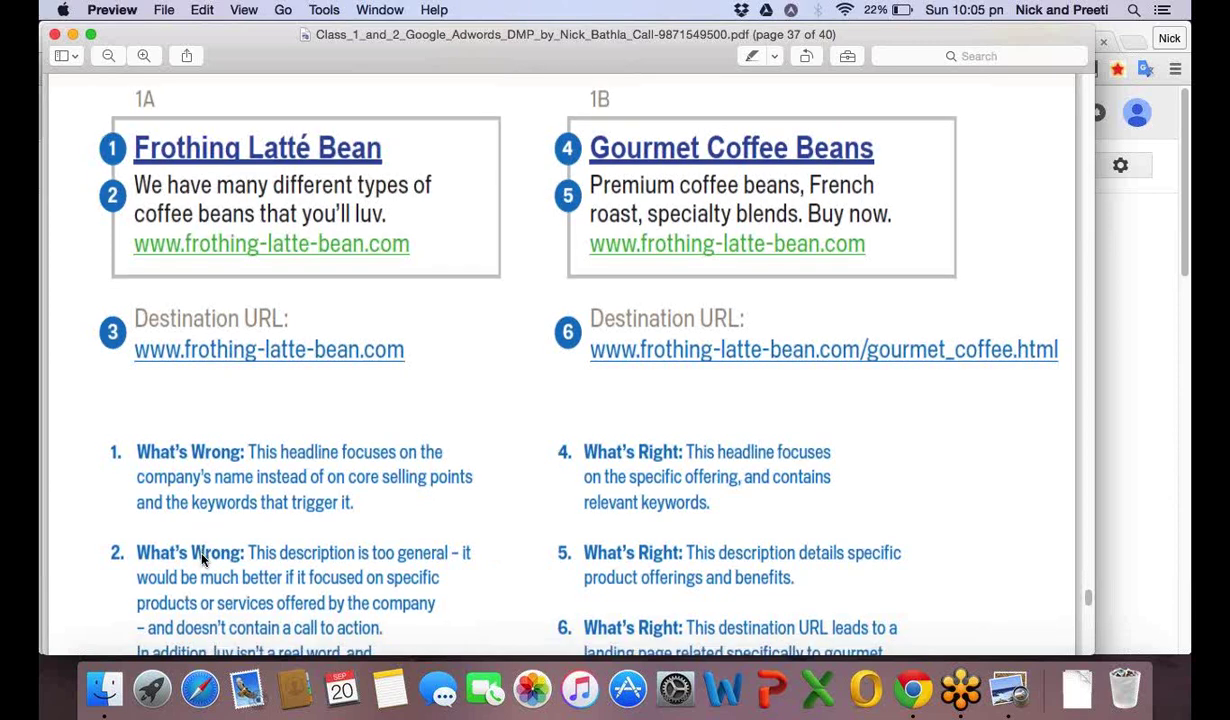
{"action": "scroll", "coordinate": [203, 561], "scroll_direction": "down", "scroll_amount": 3}
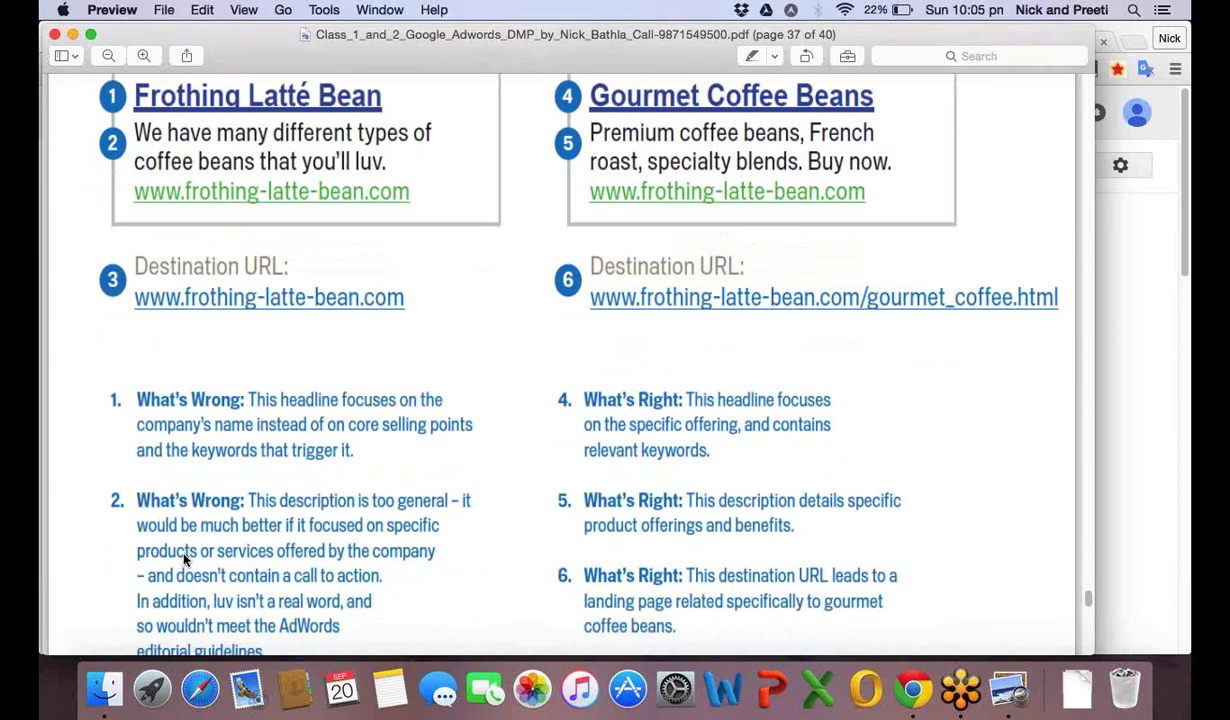
{"action": "scroll", "coordinate": [185, 561], "scroll_direction": "down", "scroll_amount": 5}
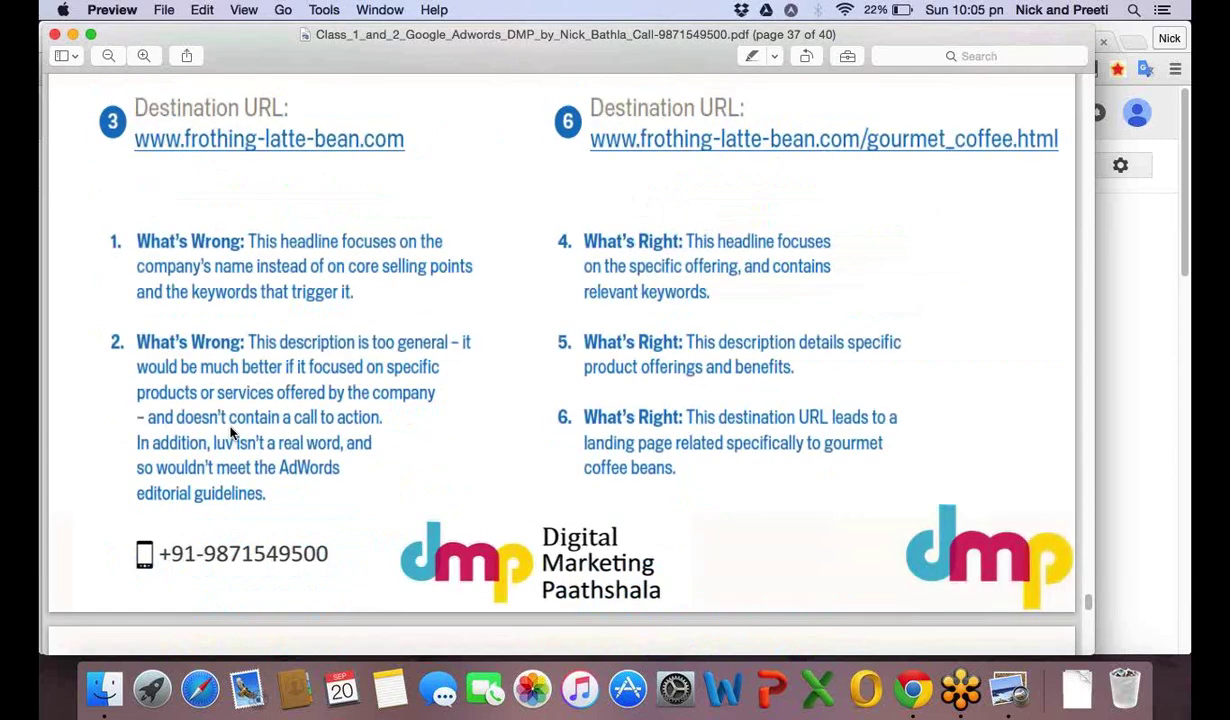
{"action": "scroll", "coordinate": [617, 152], "scroll_direction": "up", "scroll_amount": 6}
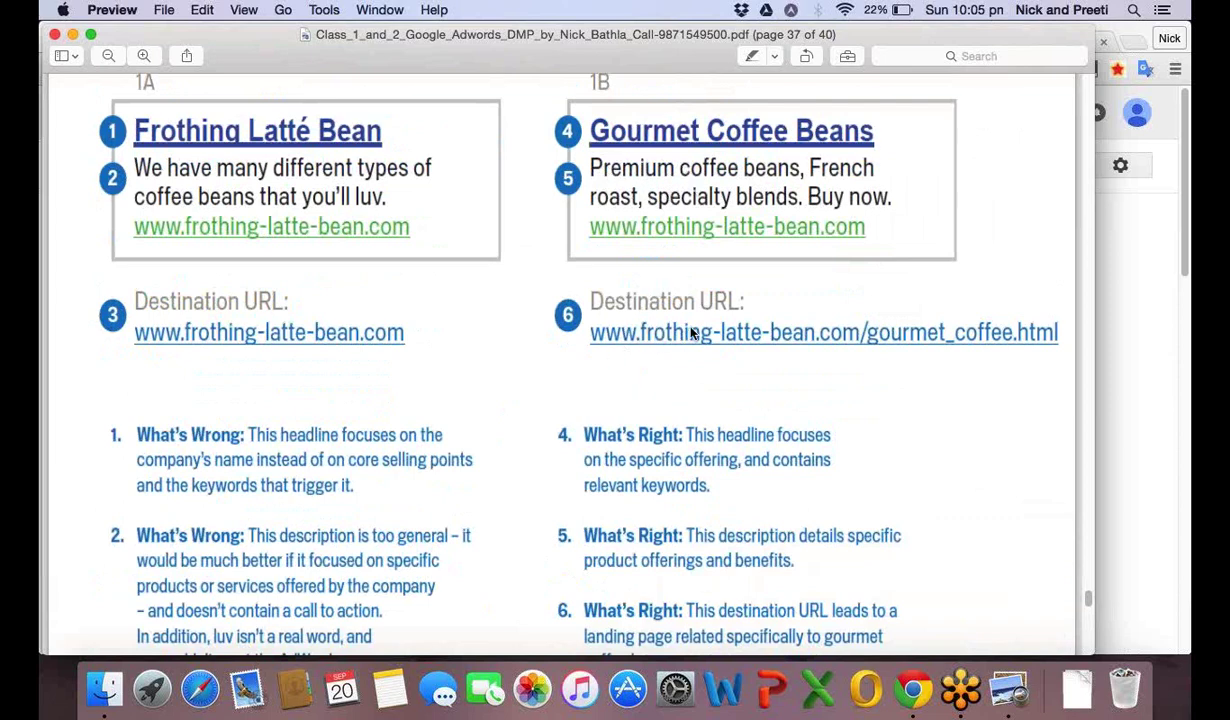
{"action": "scroll", "coordinate": [686, 335], "scroll_direction": "down", "scroll_amount": 1}
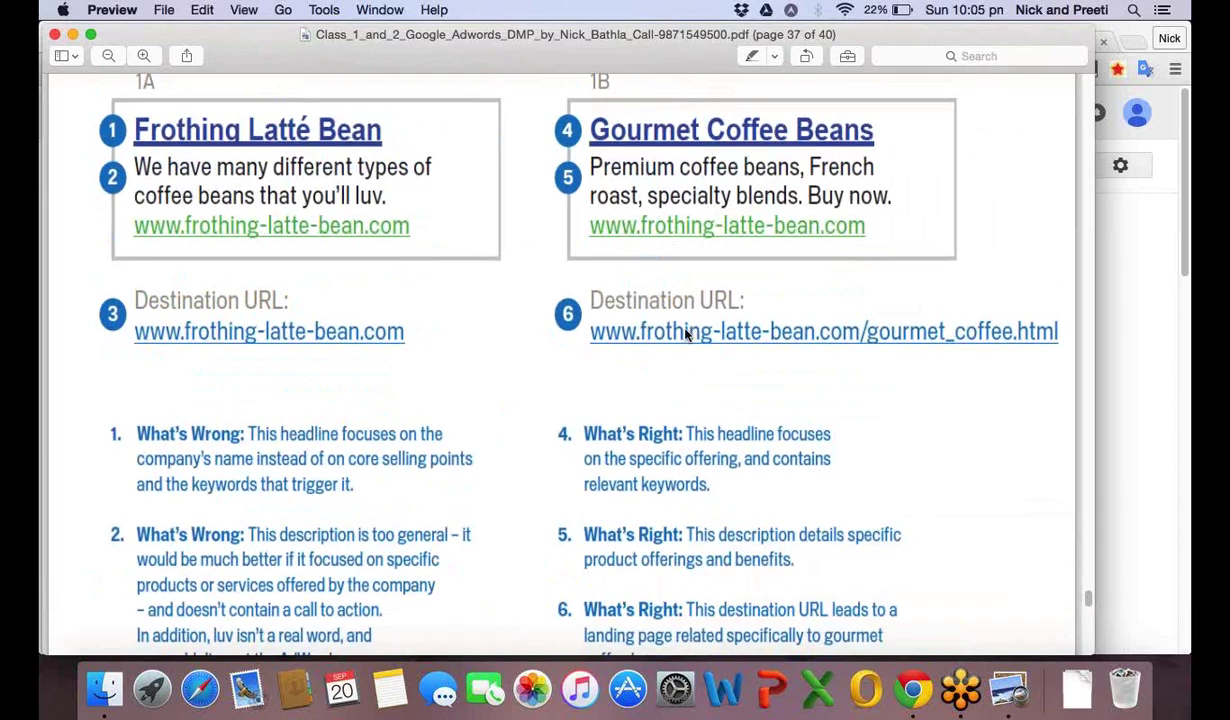
{"action": "scroll", "coordinate": [686, 335], "scroll_direction": "down", "scroll_amount": 1}
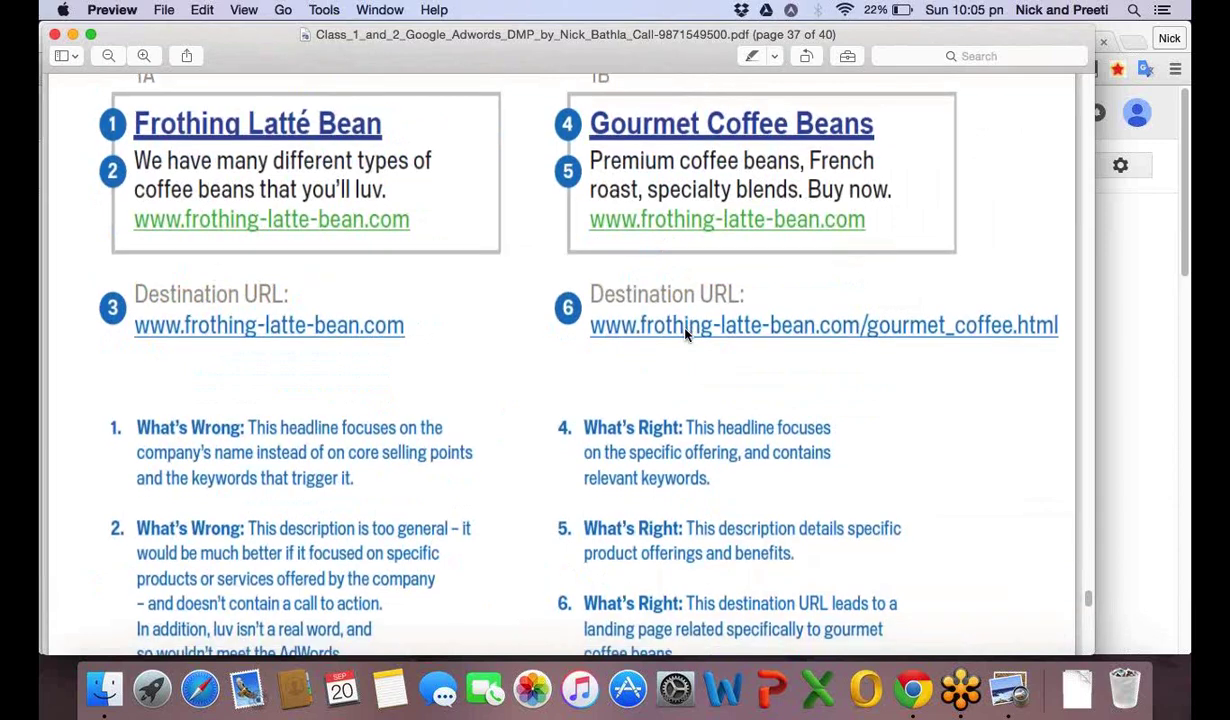
{"action": "scroll", "coordinate": [686, 335], "scroll_direction": "down", "scroll_amount": 3}
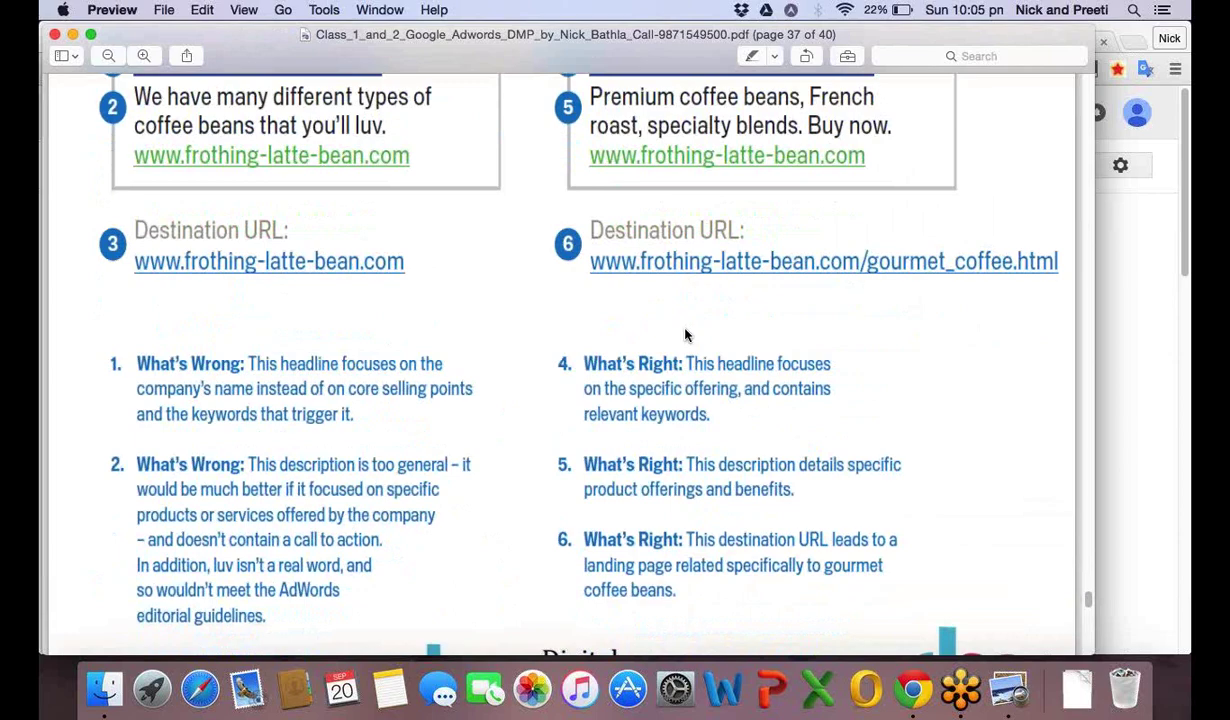
Look over the Example 2 sample ads 2A and 2B and their answers, as far as the closing slide
{"action": "scroll", "coordinate": [686, 335], "scroll_direction": "down", "scroll_amount": 5}
{"action": "scroll", "coordinate": [686, 335], "scroll_direction": "down", "scroll_amount": 10}
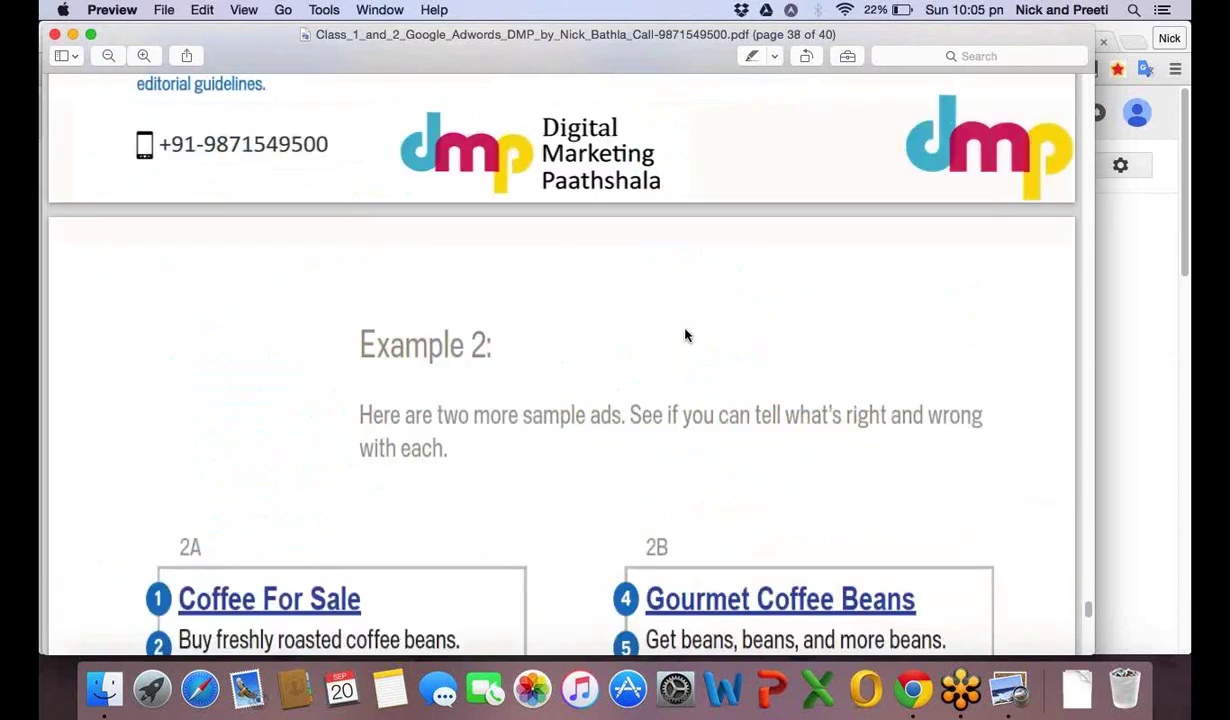
{"action": "scroll", "coordinate": [686, 335], "scroll_direction": "down", "scroll_amount": 6}
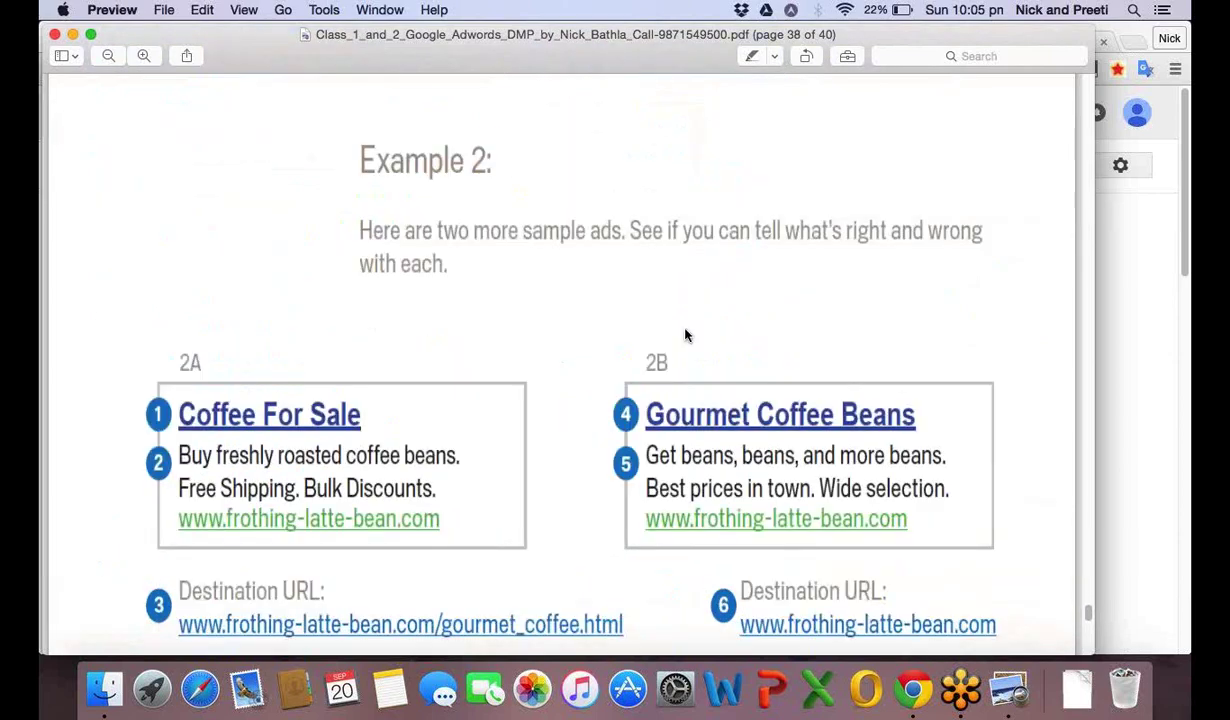
{"action": "scroll", "coordinate": [686, 335], "scroll_direction": "down", "scroll_amount": 5}
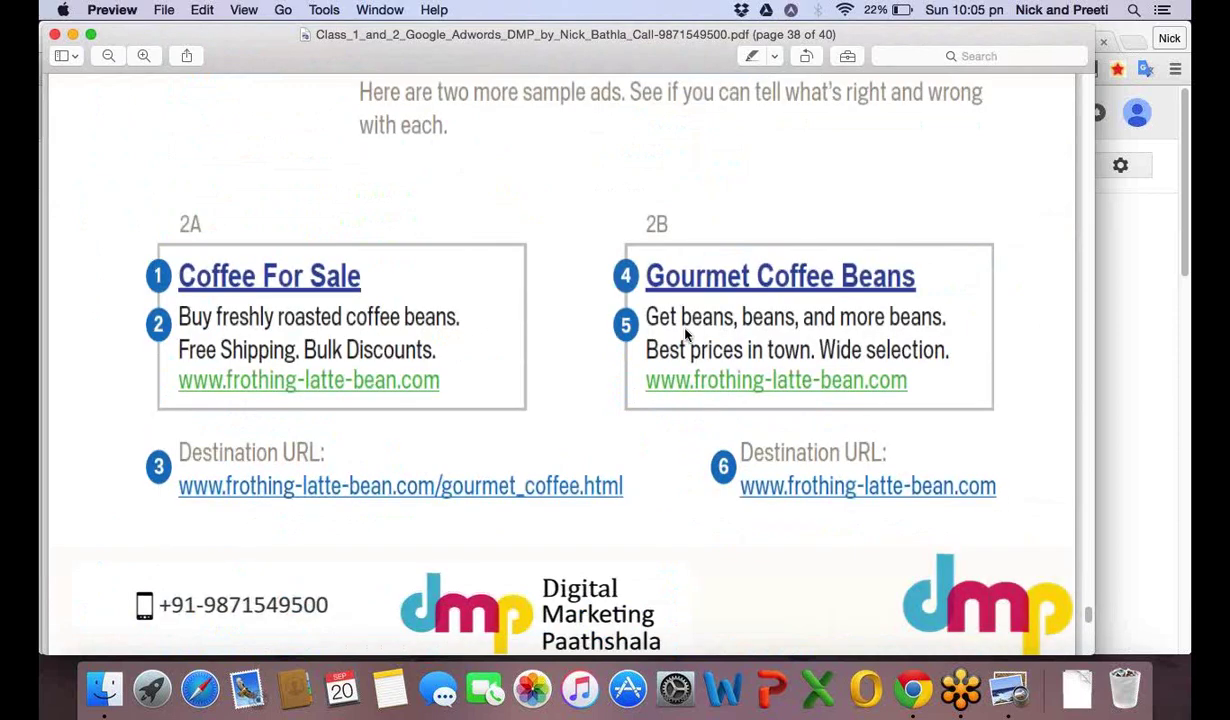
{"action": "scroll", "coordinate": [686, 335], "scroll_direction": "down", "scroll_amount": 2}
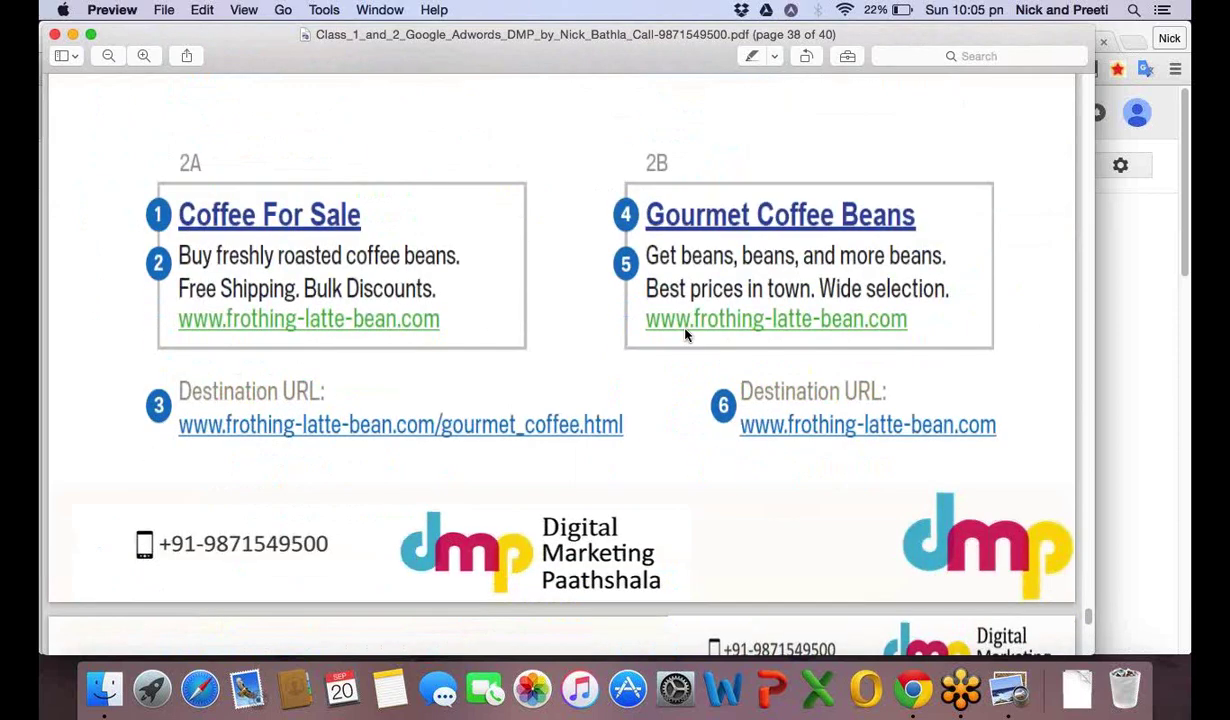
{"action": "scroll", "coordinate": [686, 335], "scroll_direction": "down", "scroll_amount": 12}
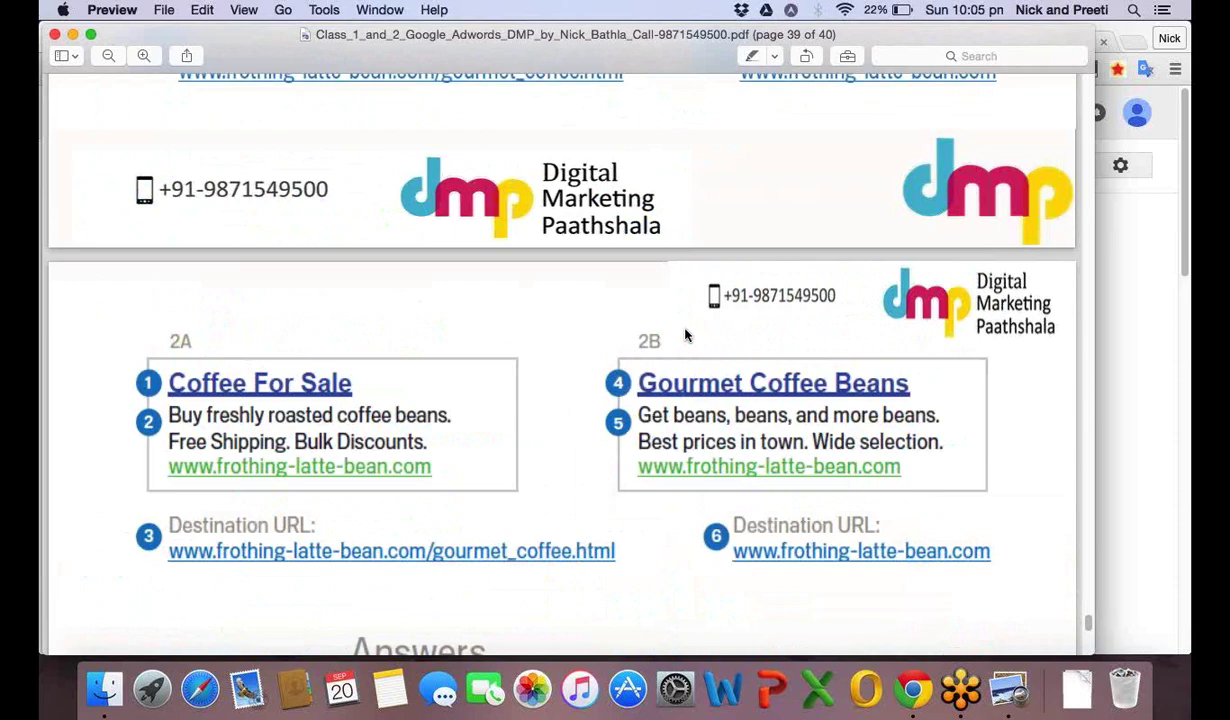
{"action": "scroll", "coordinate": [686, 335], "scroll_direction": "down", "scroll_amount": 20}
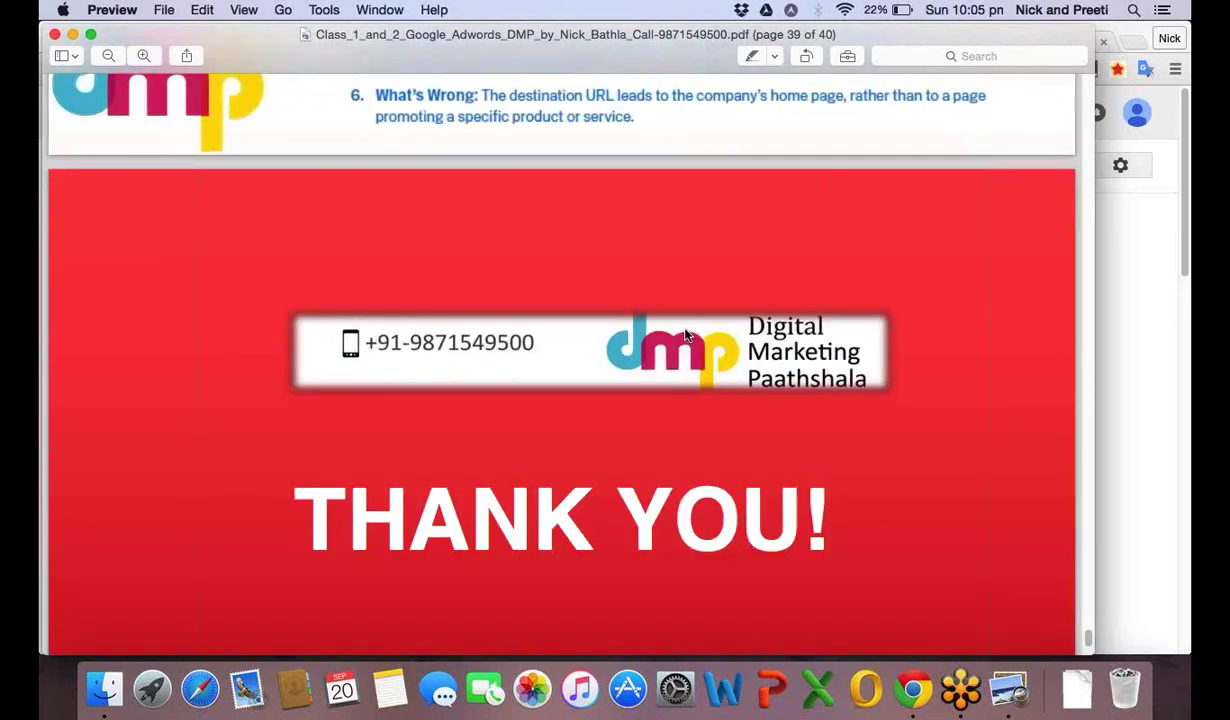
{"action": "scroll", "coordinate": [686, 335], "scroll_direction": "up", "scroll_amount": 8}
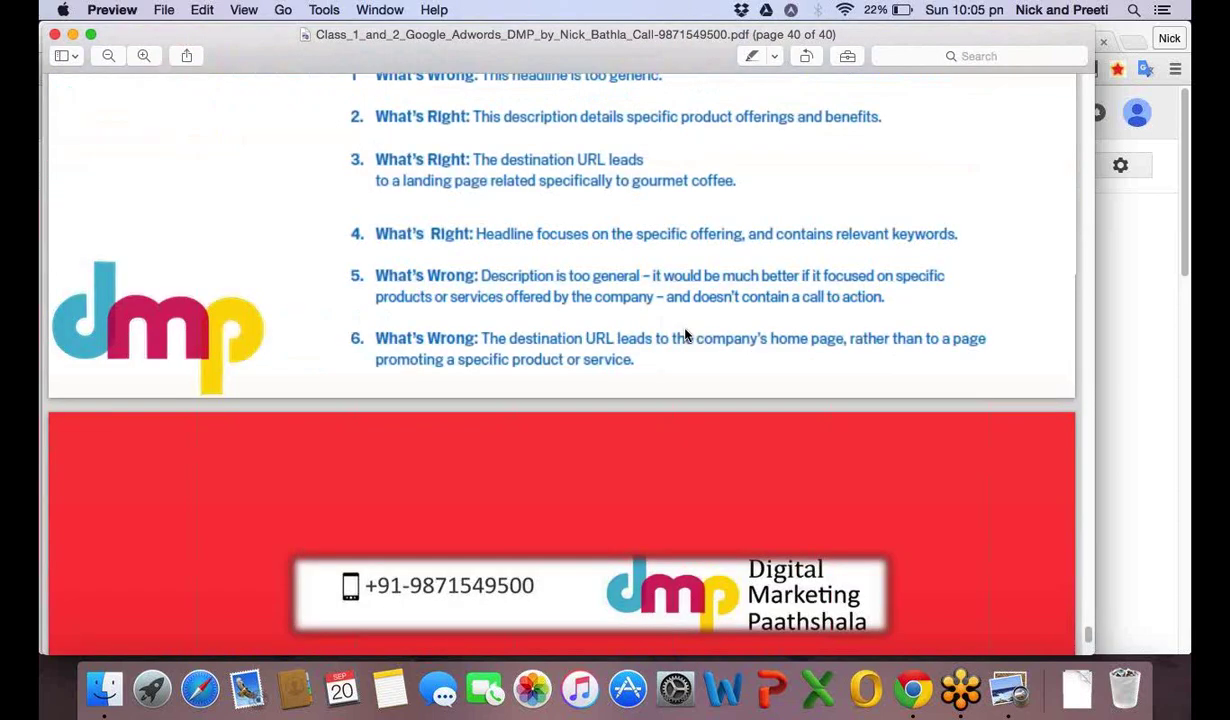
Review the slides backwards from ad creation through campaign structure and payment to the "Getting Started with AdWords" agenda
{"action": "scroll", "coordinate": [686, 336], "scroll_direction": "up", "scroll_amount": 20}
{"action": "scroll", "coordinate": [684, 348], "scroll_direction": "up", "scroll_amount": 15}
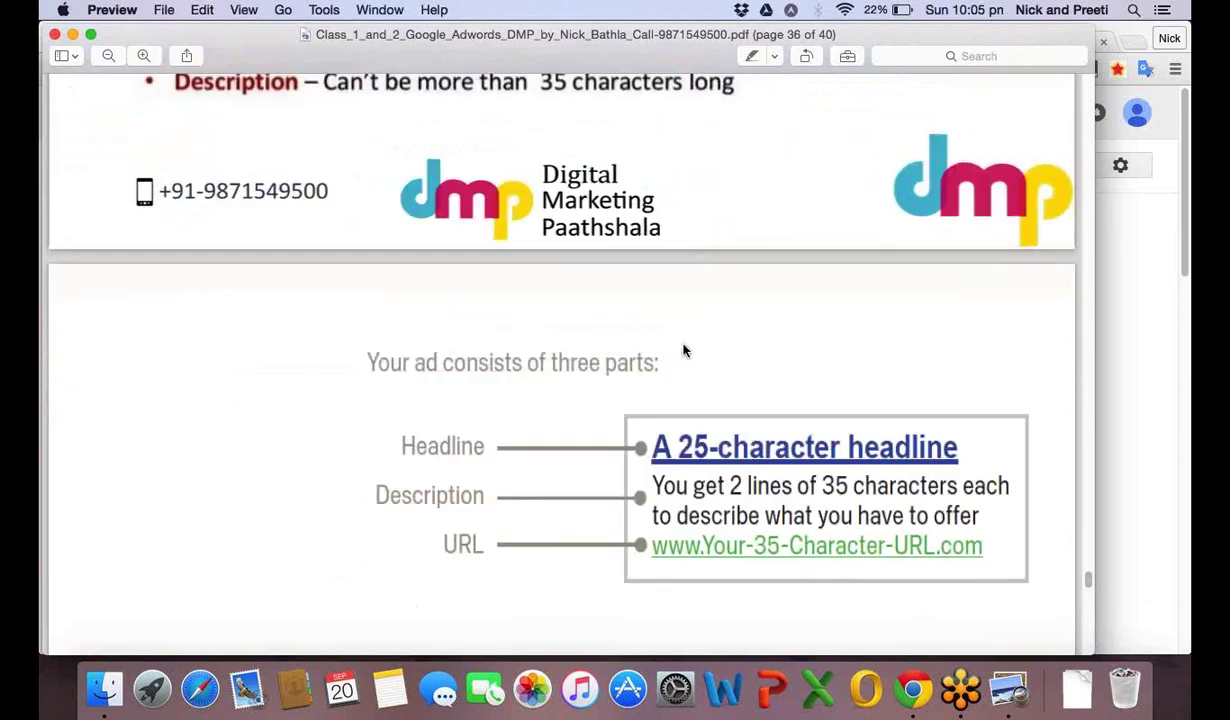
{"action": "scroll", "coordinate": [684, 352], "scroll_direction": "up", "scroll_amount": 15}
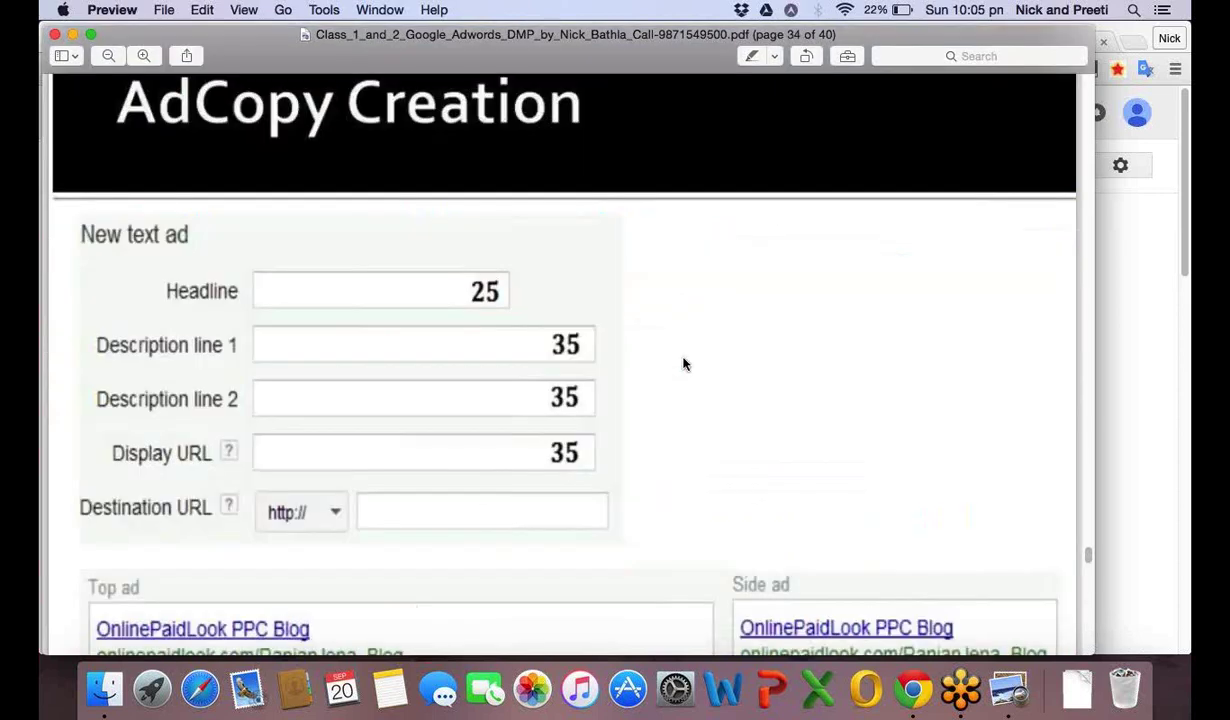
{"action": "scroll", "coordinate": [684, 364], "scroll_direction": "up", "scroll_amount": 15}
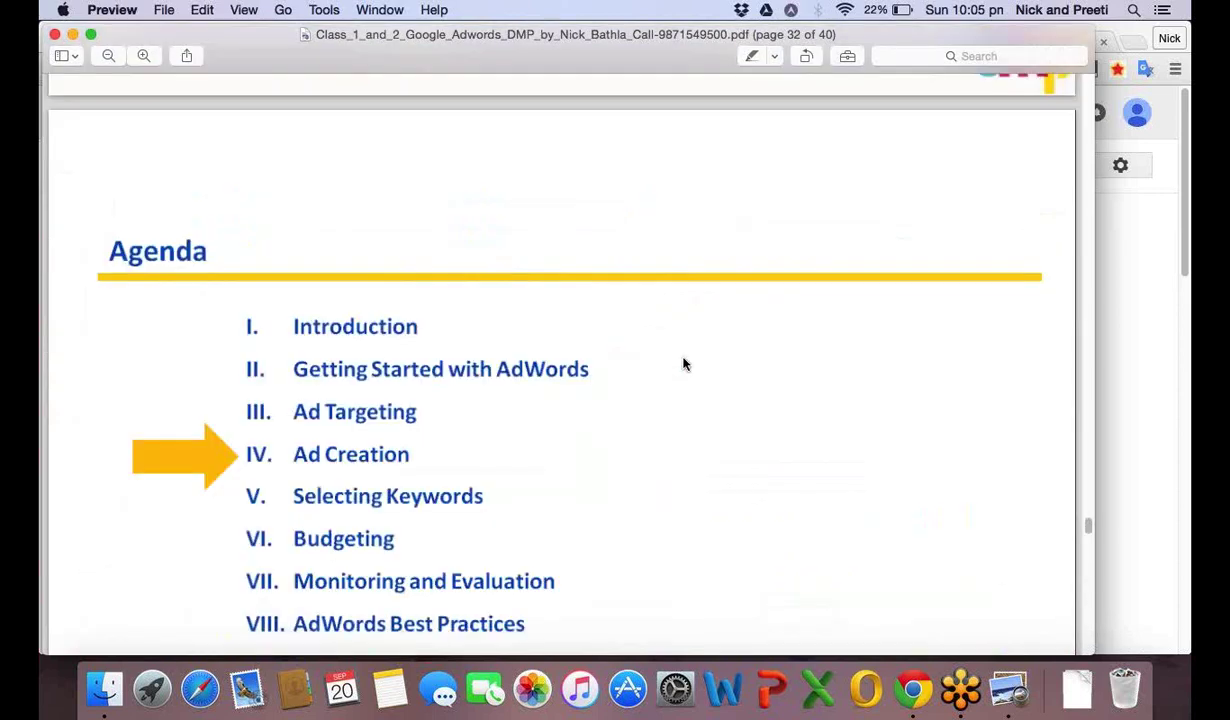
{"action": "scroll", "coordinate": [684, 364], "scroll_direction": "up", "scroll_amount": 8}
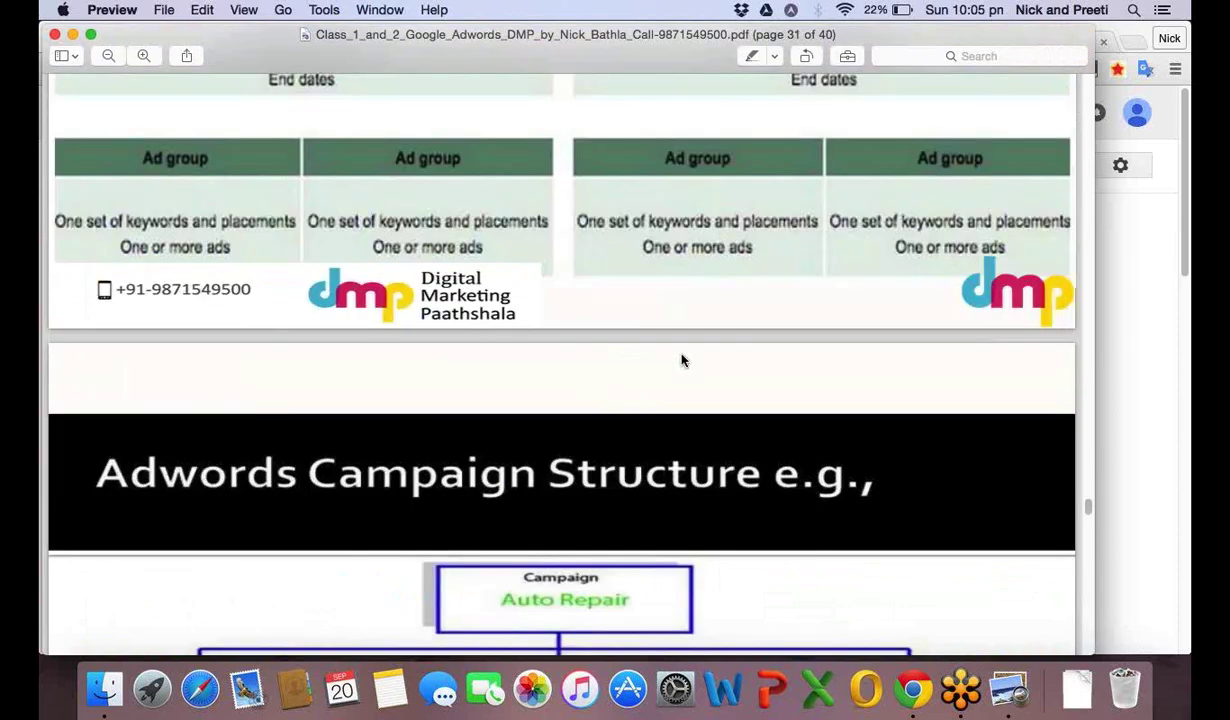
{"action": "scroll", "coordinate": [683, 361], "scroll_direction": "up", "scroll_amount": 10}
{"action": "scroll", "coordinate": [683, 361], "scroll_direction": "up", "scroll_amount": 10}
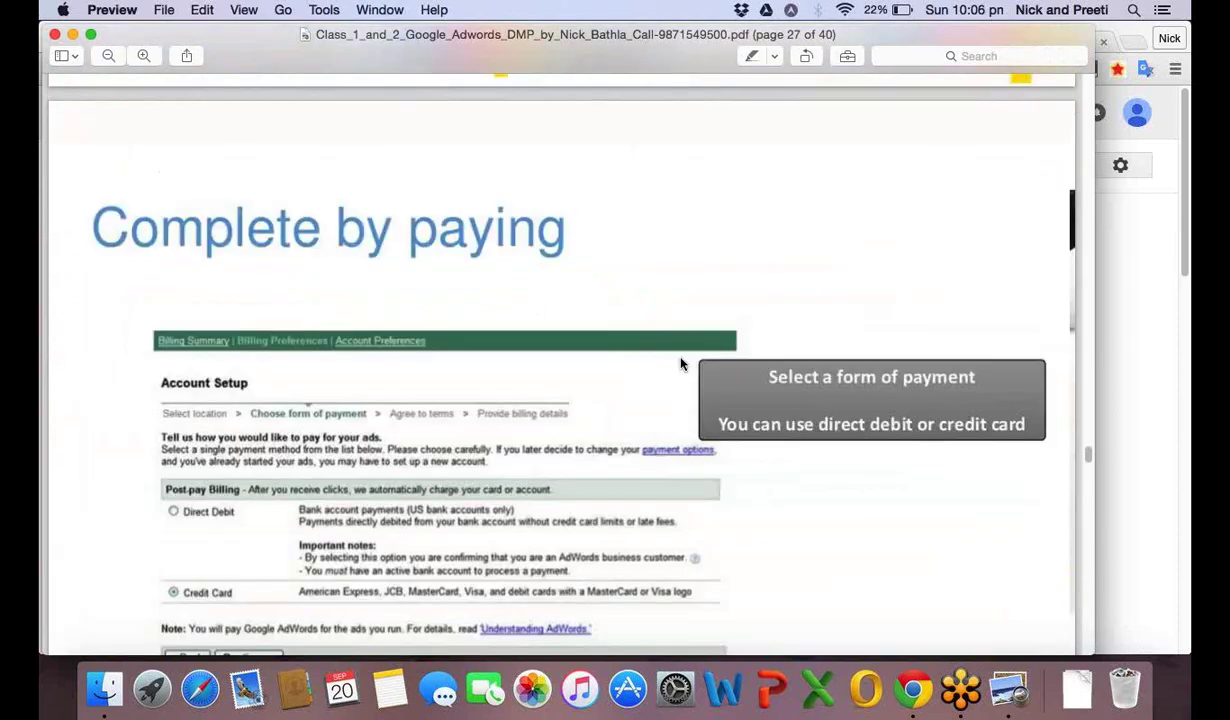
{"action": "scroll", "coordinate": [681, 364], "scroll_direction": "up", "scroll_amount": 10}
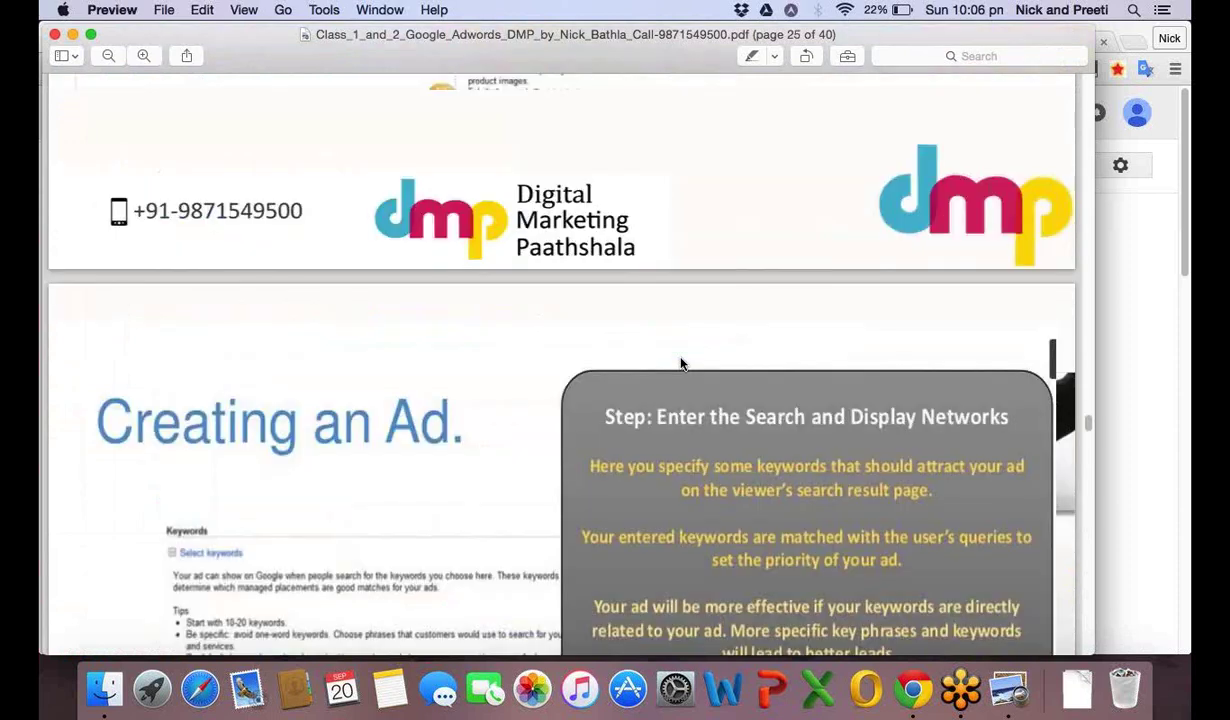
{"action": "scroll", "coordinate": [680, 363], "scroll_direction": "up", "scroll_amount": 20}
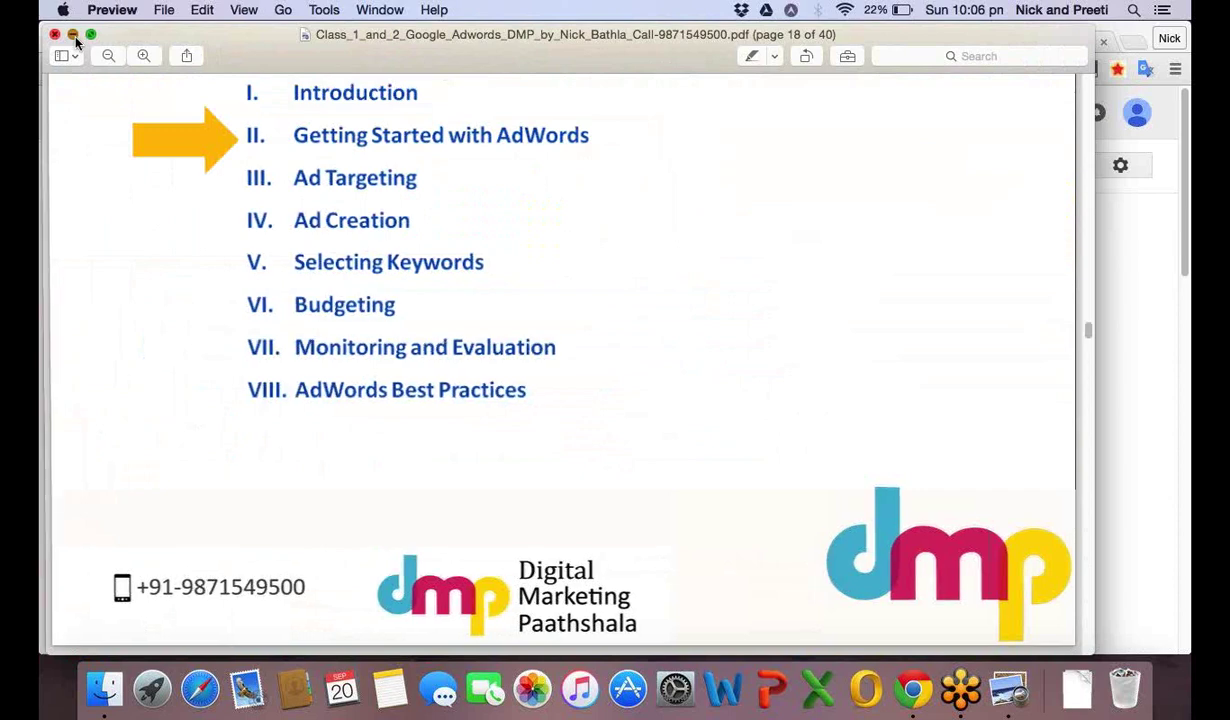
Minimize the PDF, switch to the AdWords accounts page in Chrome and open the BLK Hospitals account
{"action": "left_click", "coordinate": [72, 35]}
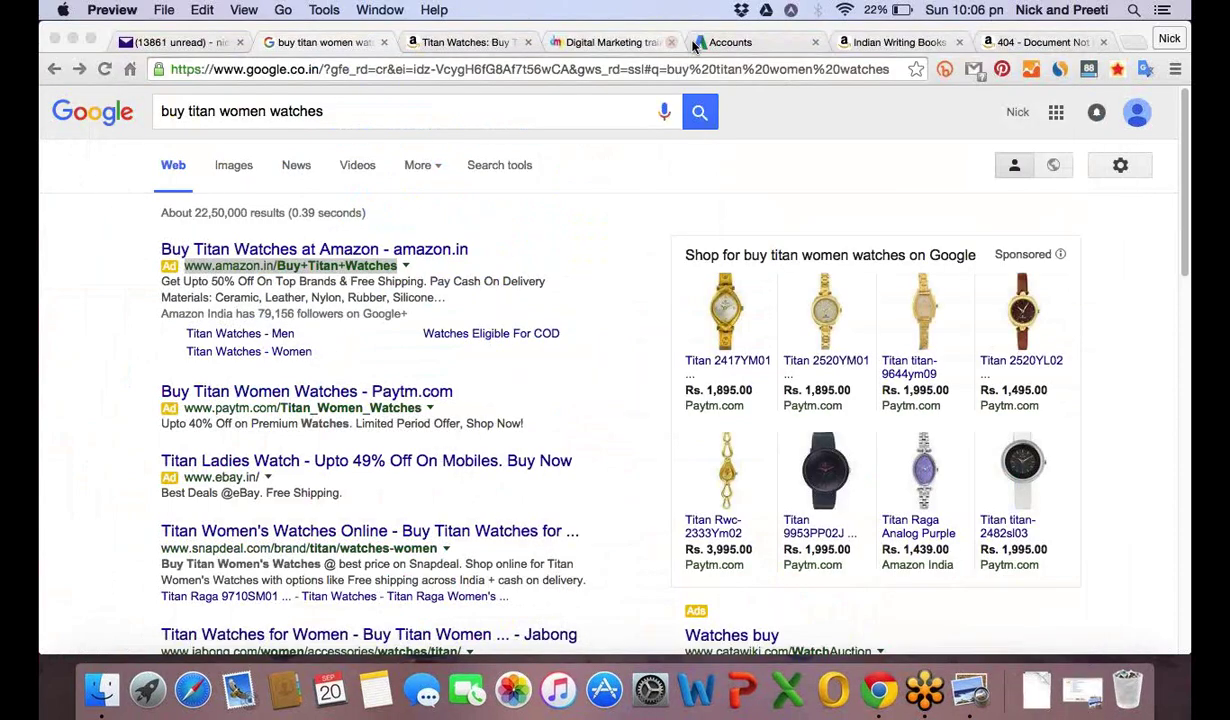
{"action": "left_click", "coordinate": [696, 43]}
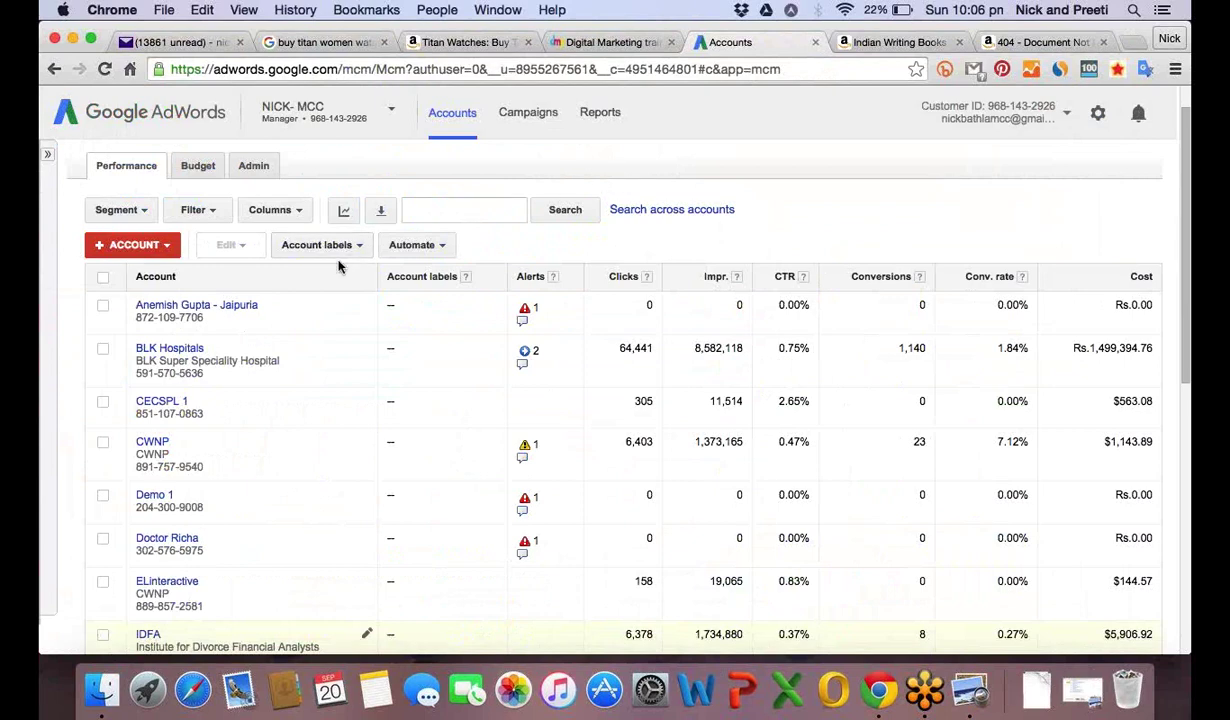
{"action": "left_click", "coordinate": [147, 355]}
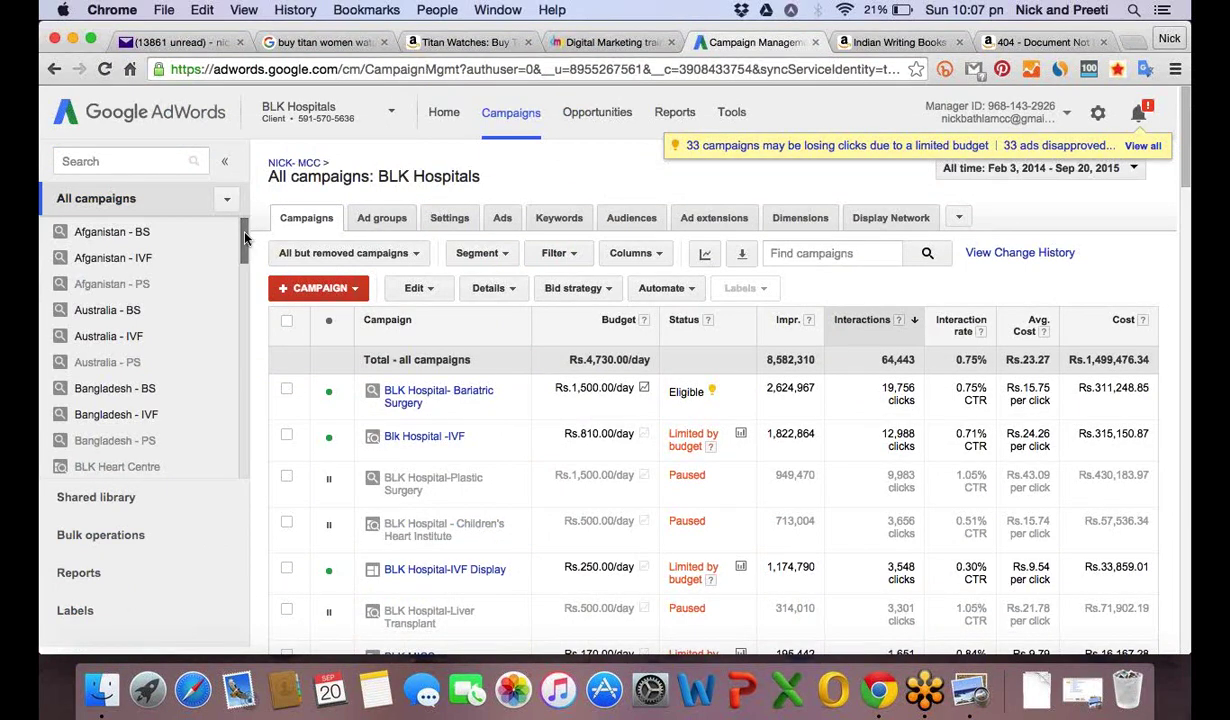
Look through the BLK Hospitals campaign list and display the ad groups of all campaigns
{"action": "scroll", "coordinate": [245, 238], "scroll_direction": "down", "scroll_amount": 1}
{"action": "left_click_drag", "start_coordinate": [244, 238], "coordinate": [165, 239]}
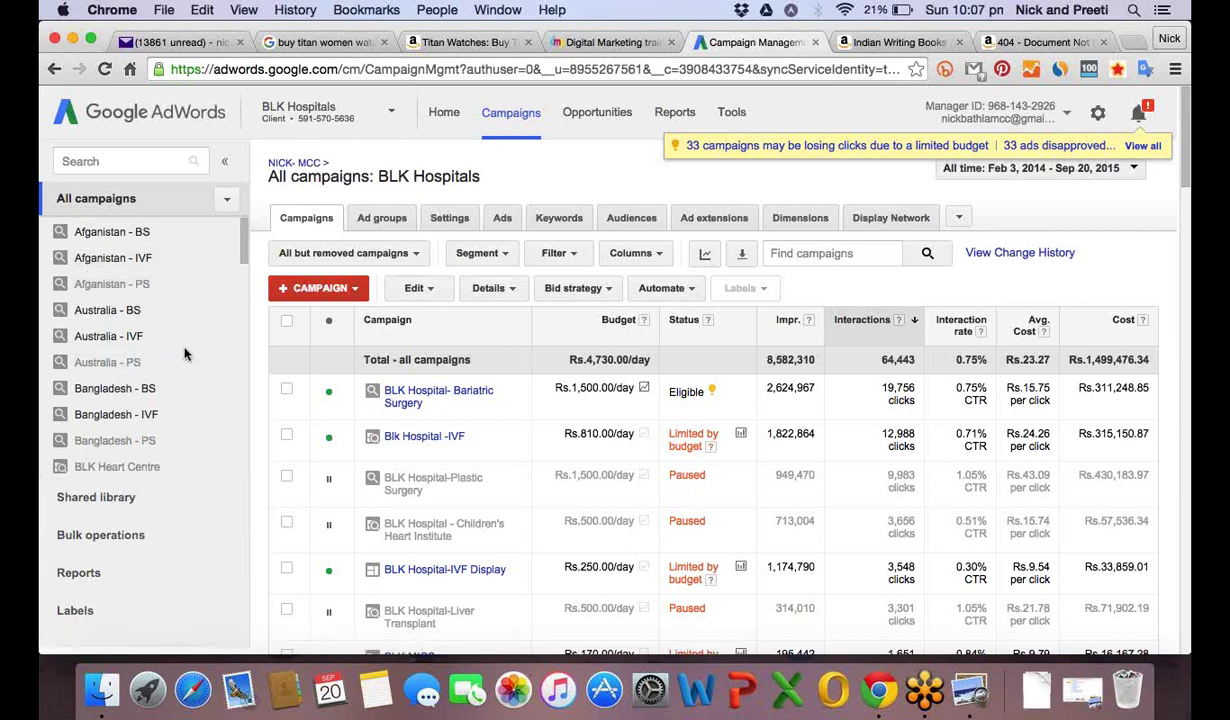
{"action": "scroll", "coordinate": [185, 353], "scroll_direction": "down", "scroll_amount": 3}
{"action": "scroll", "coordinate": [185, 353], "scroll_direction": "down", "scroll_amount": 15}
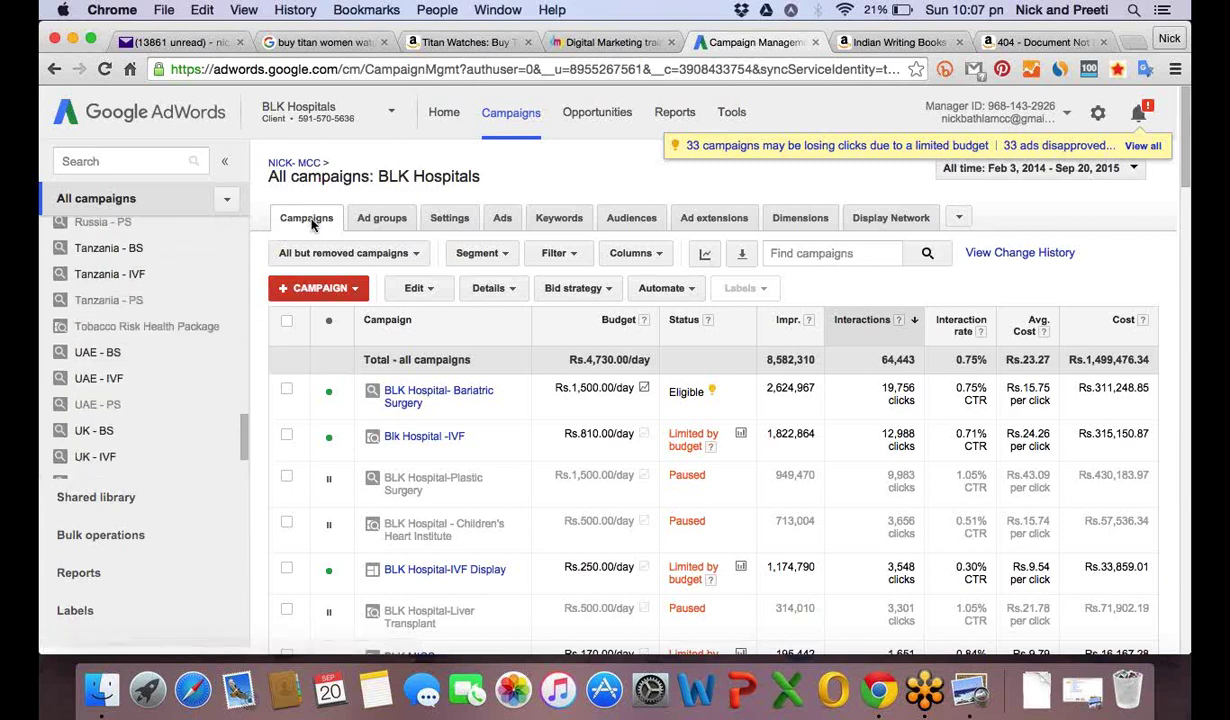
{"action": "left_click", "coordinate": [381, 218]}
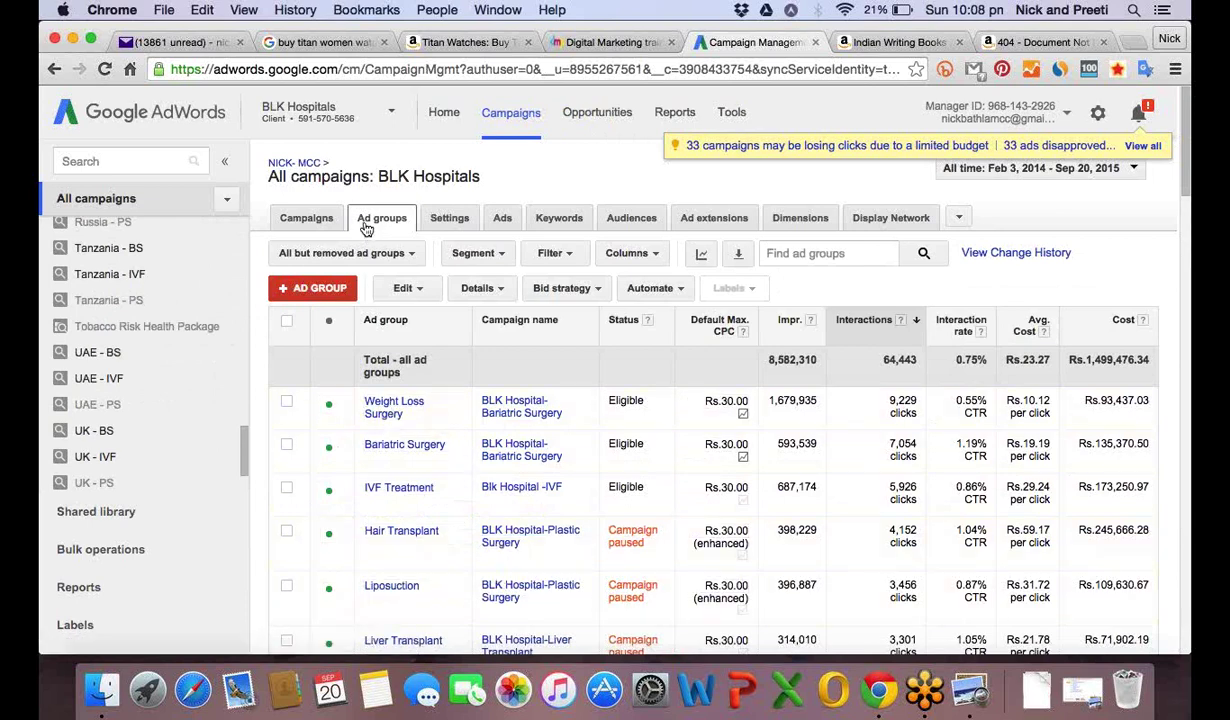
Look through the ads of all campaigns and the keywords table across to its cost column
{"action": "left_click", "coordinate": [503, 220]}
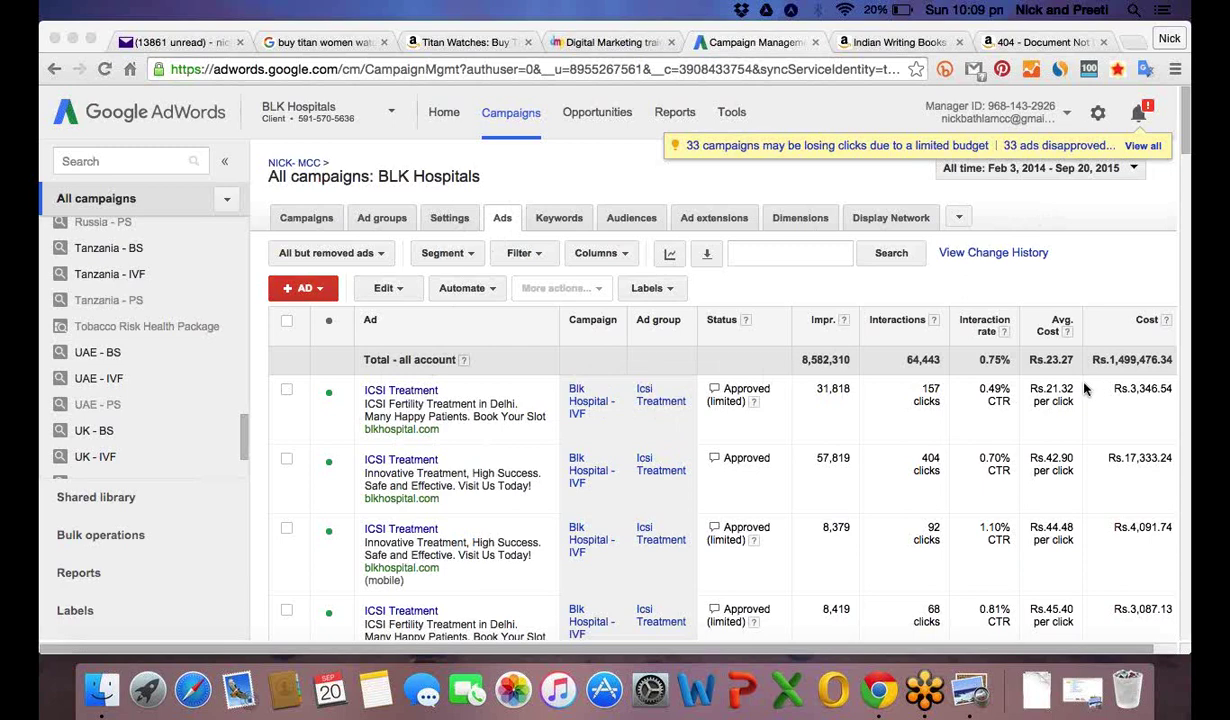
{"action": "left_click", "coordinate": [883, 650]}
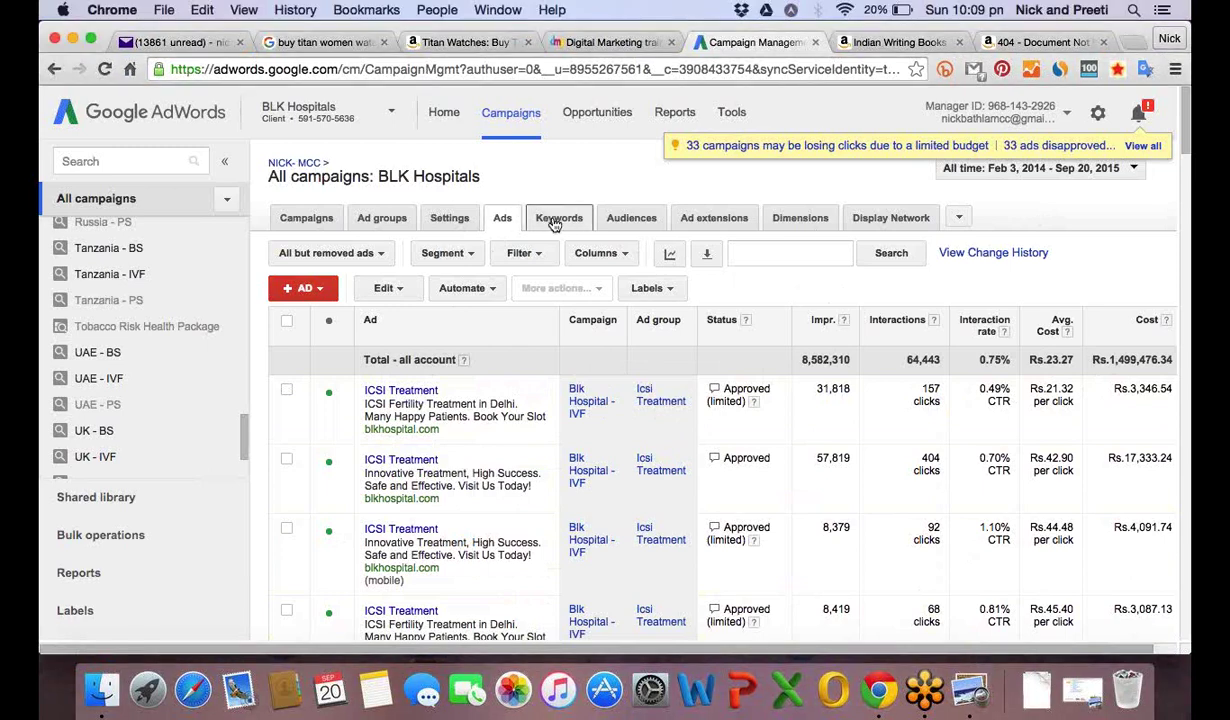
{"action": "left_click", "coordinate": [555, 222]}
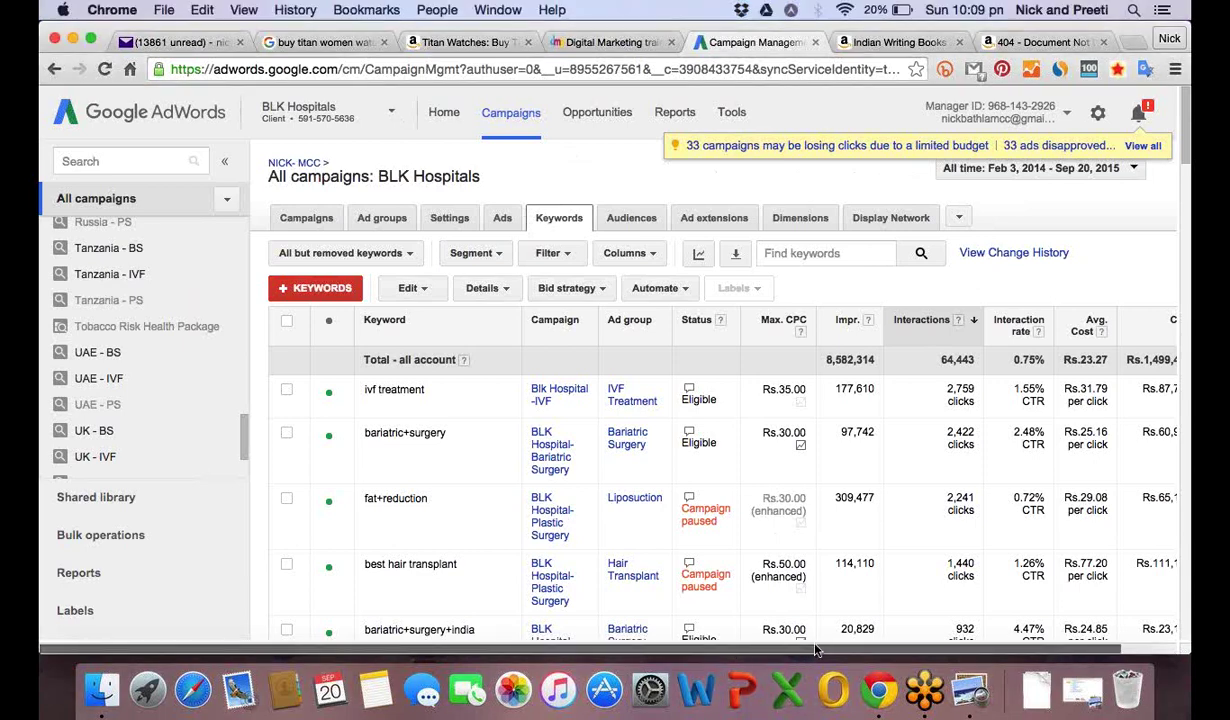
{"action": "left_click_drag", "start_coordinate": [815, 650], "coordinate": [862, 650]}
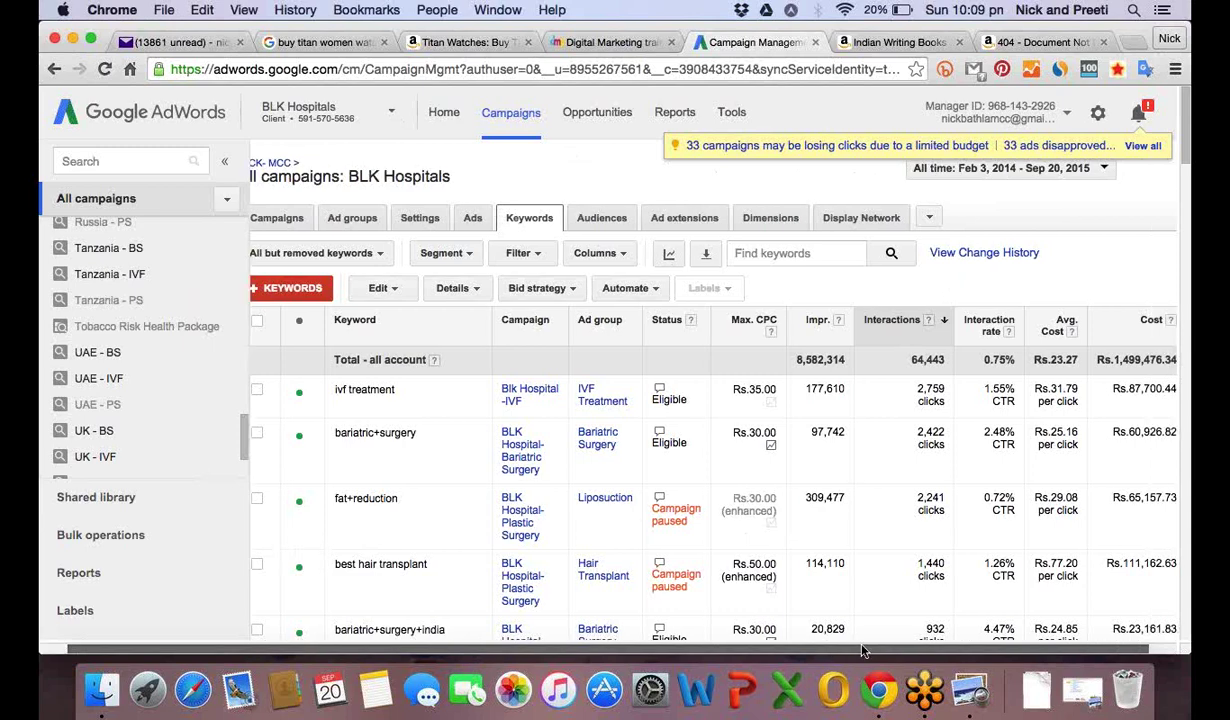
{"action": "left_click_drag", "start_coordinate": [862, 650], "coordinate": [897, 650]}
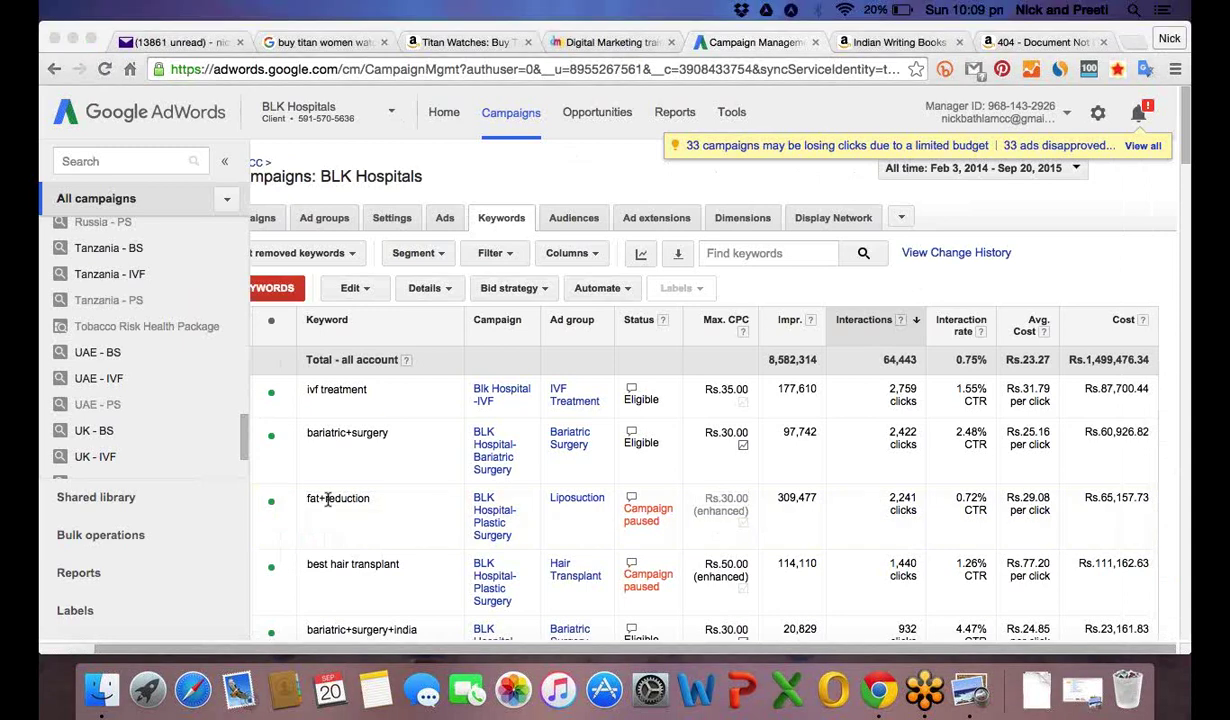
Return to the Google results for "buy titan women watches" and highlight the search query
{"action": "left_click", "coordinate": [877, 43]}
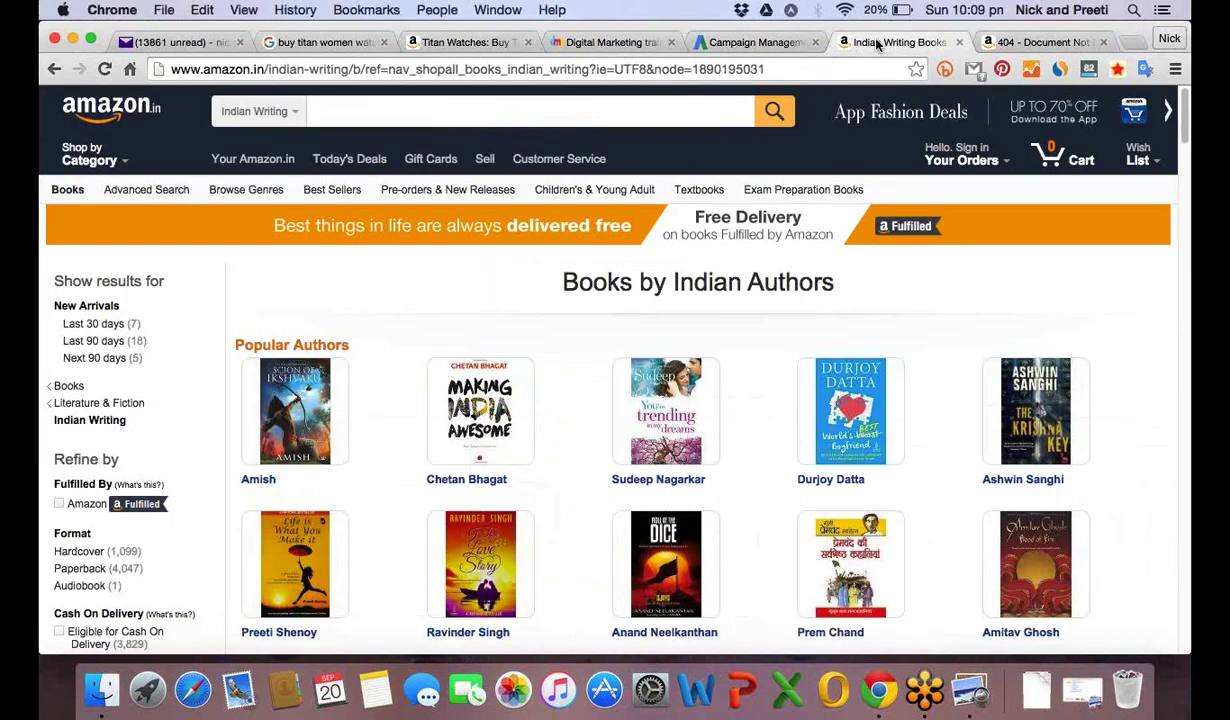
{"action": "left_click", "coordinate": [465, 43]}
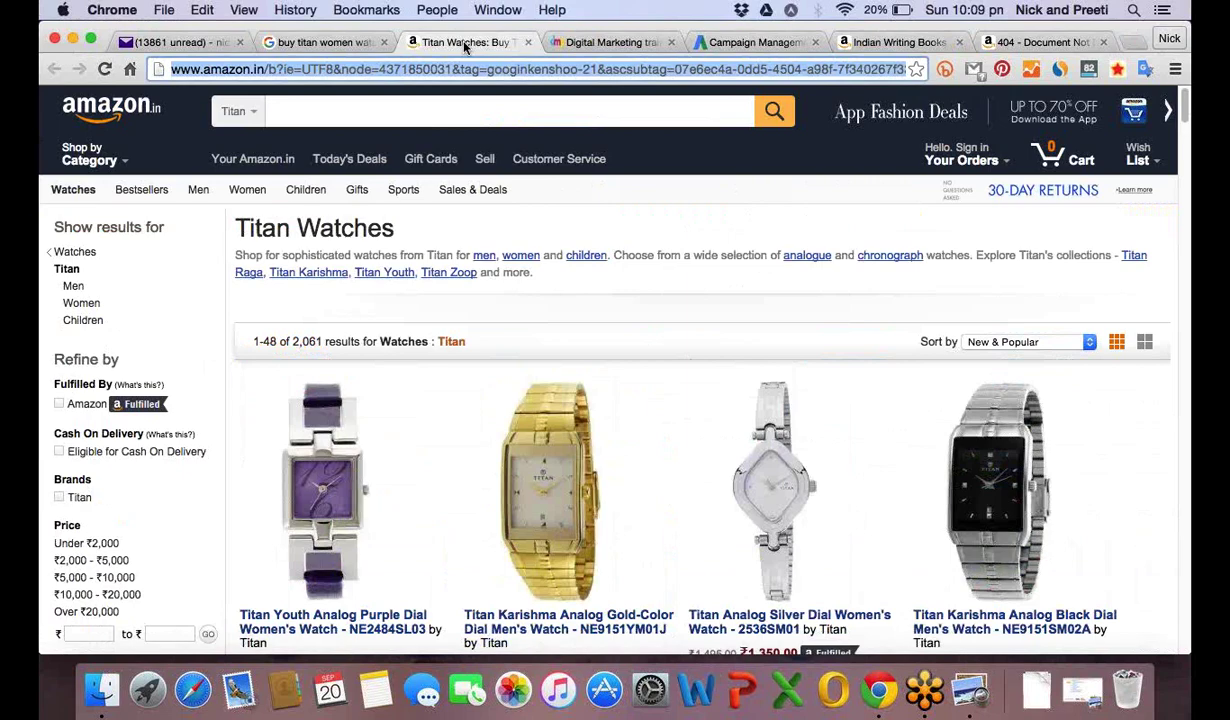
{"action": "left_click", "coordinate": [330, 43]}
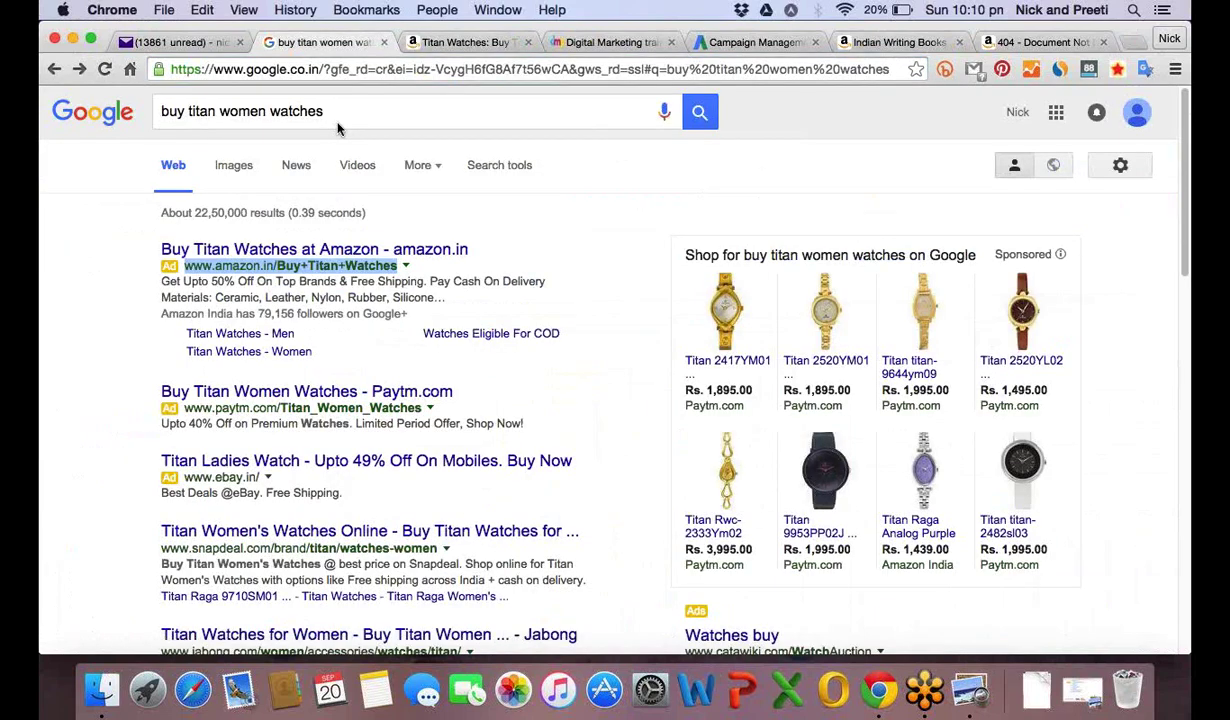
{"action": "left_click_drag", "start_coordinate": [161, 112], "coordinate": [321, 114]}
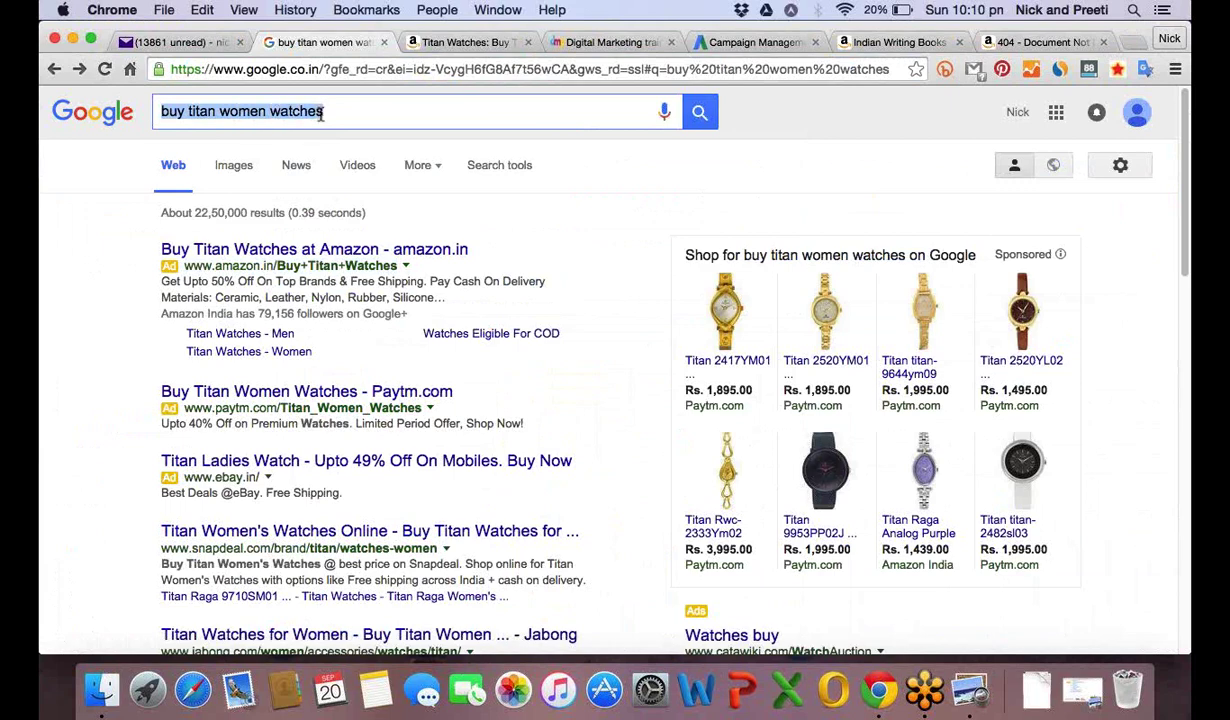
{"action": "left_click", "coordinate": [104, 204]}
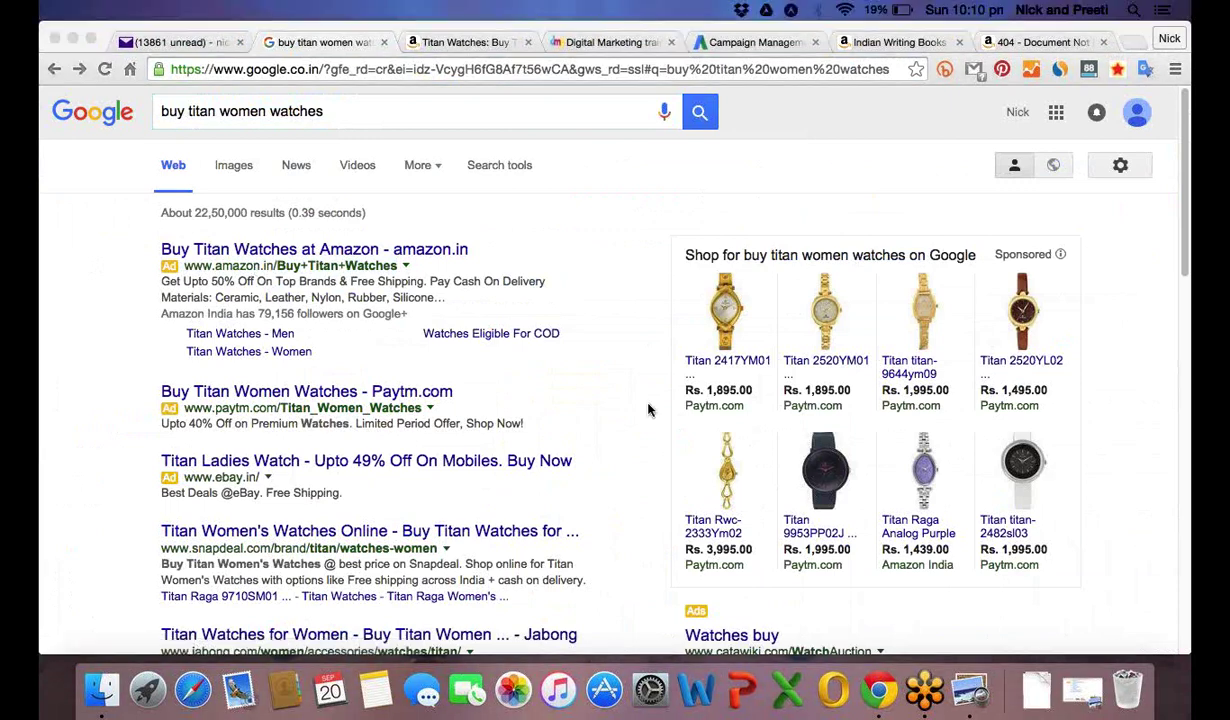
Open the eBay "Titan Ladies Watch" ad in a background tab and return to the search query
{"action": "right_click", "coordinate": [279, 468]}
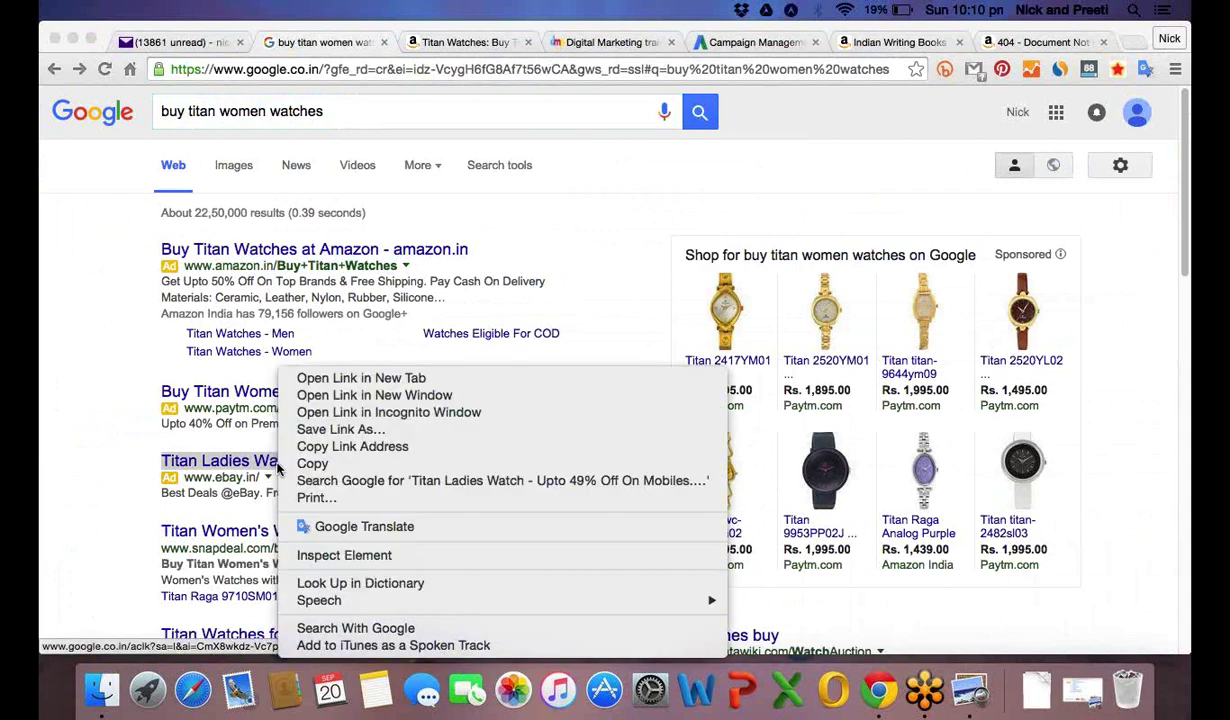
{"action": "left_click", "coordinate": [377, 387]}
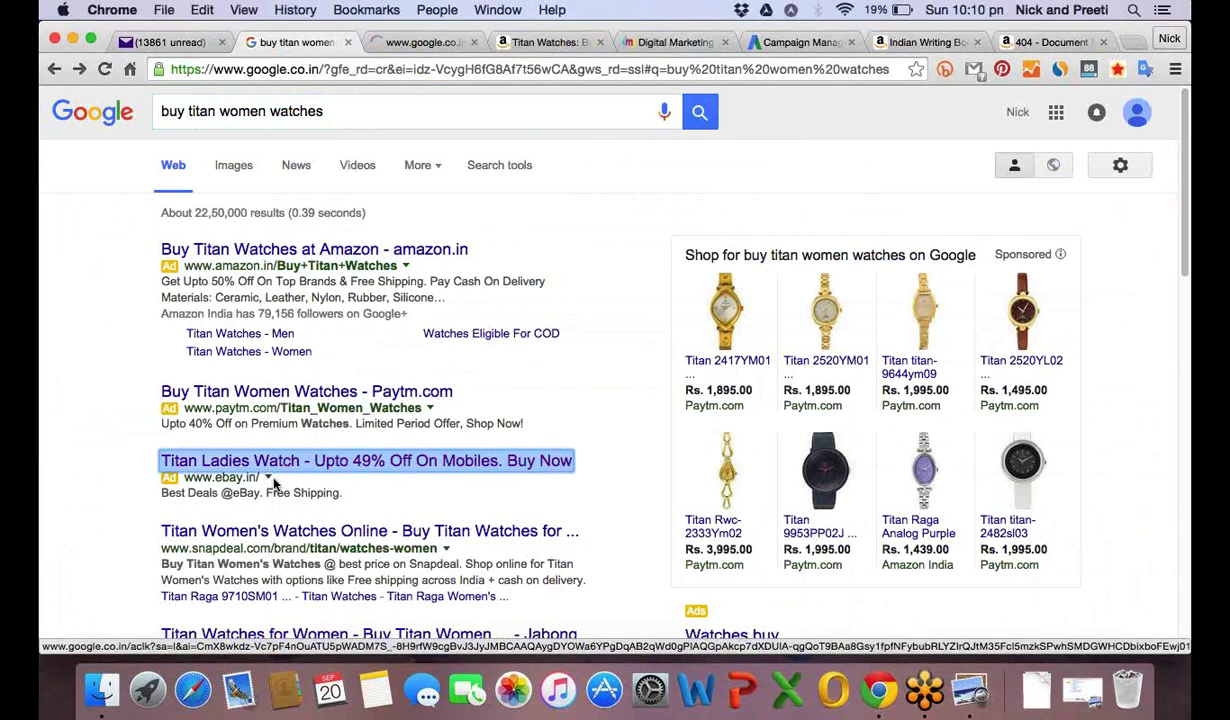
{"action": "left_click", "coordinate": [113, 414]}
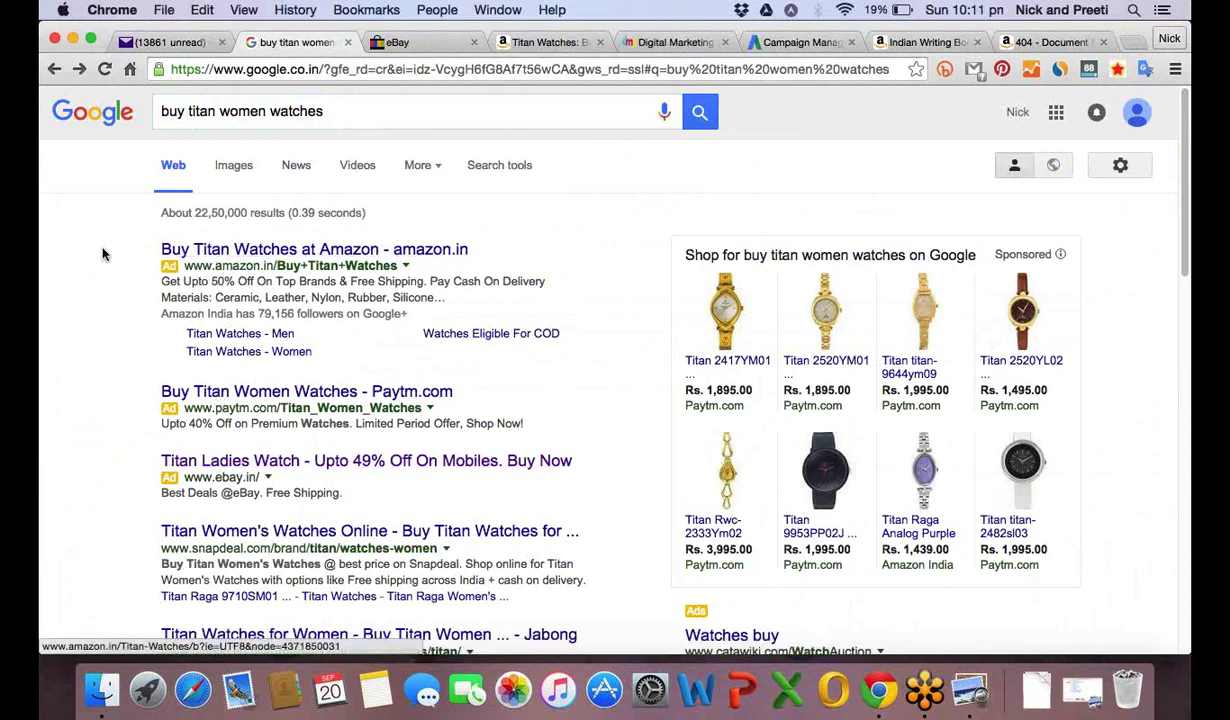
{"action": "left_click", "coordinate": [318, 115]}
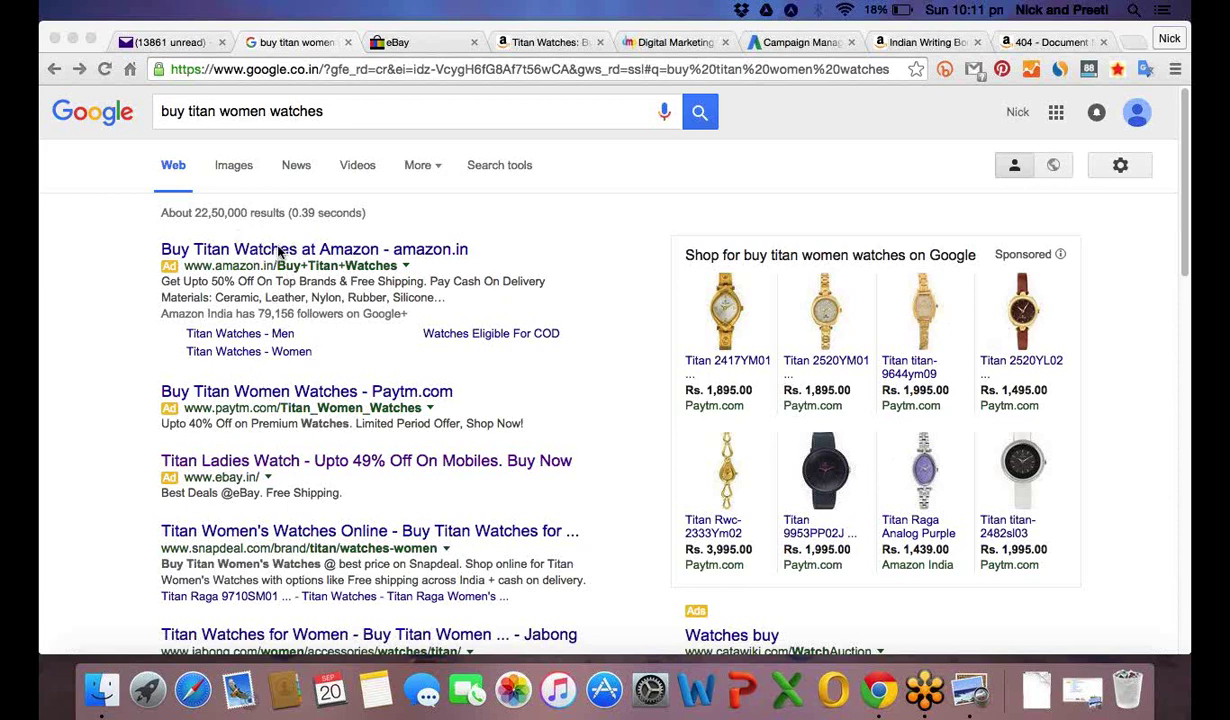
{"action": "left_click", "coordinate": [326, 114]}
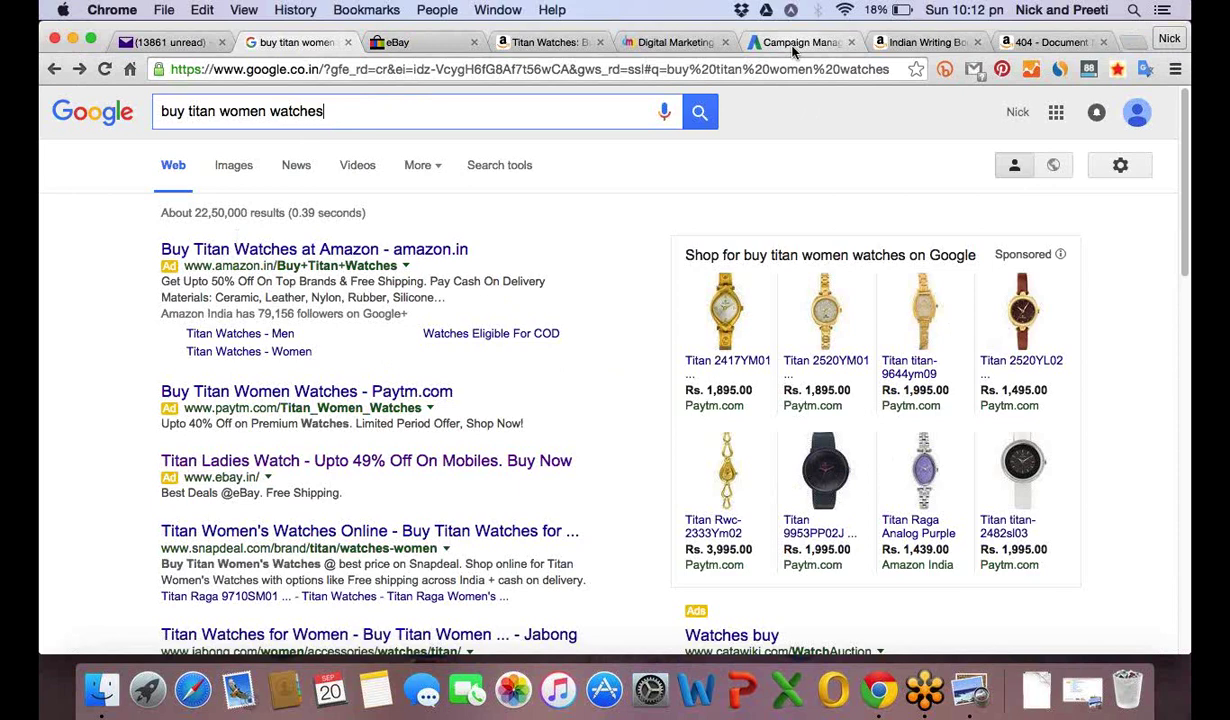
Go back to the BLK Hospitals account in AdWords and look over its ads table across to the cost column
{"action": "left_click", "coordinate": [795, 42]}
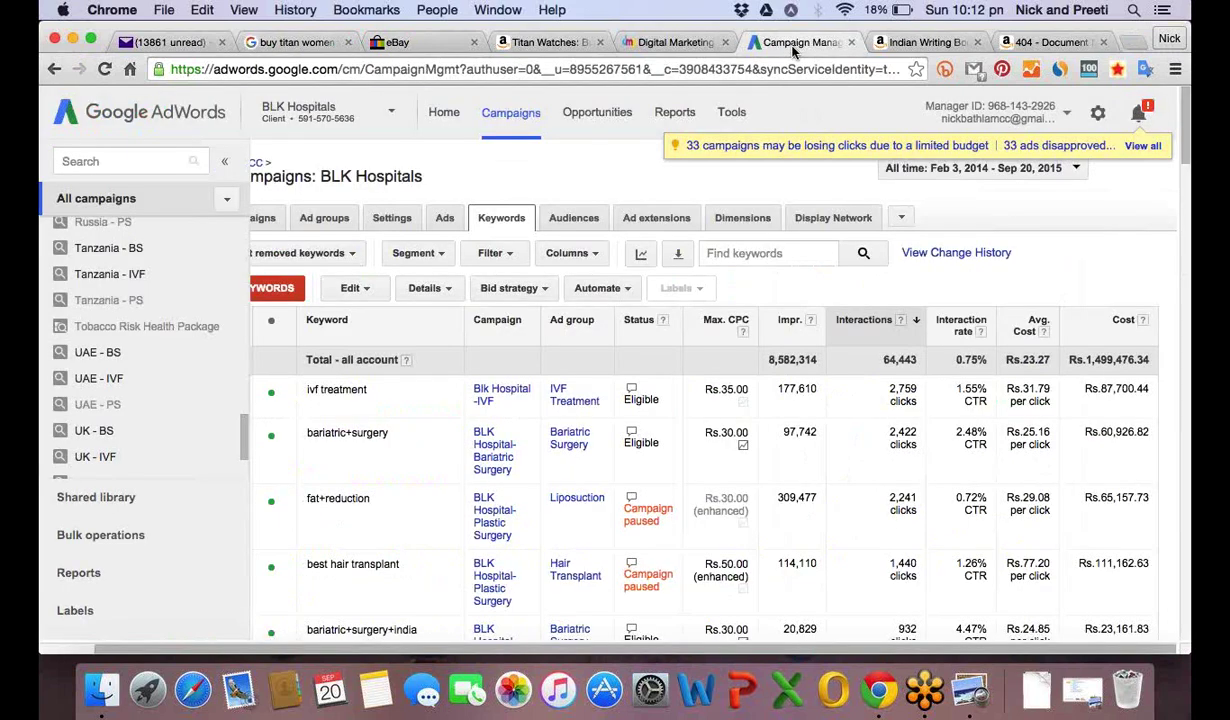
{"action": "left_click", "coordinate": [444, 222]}
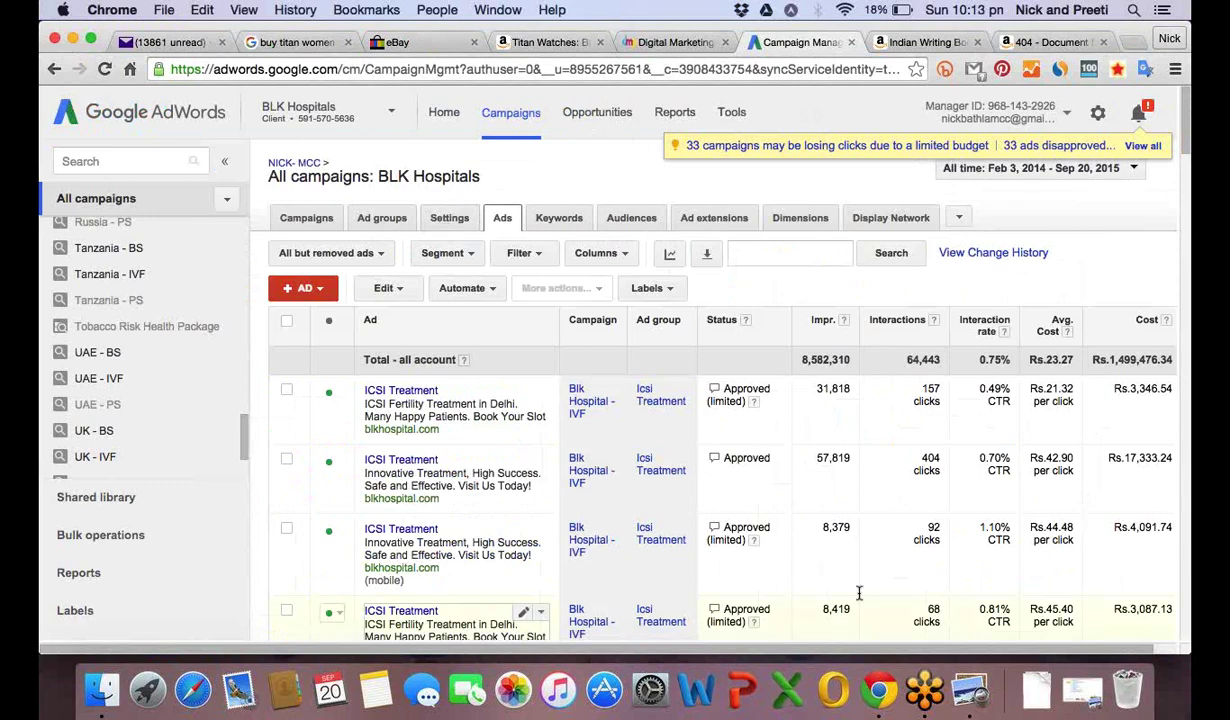
{"action": "scroll", "coordinate": [812, 648], "scroll_direction": "right", "scroll_amount": 1}
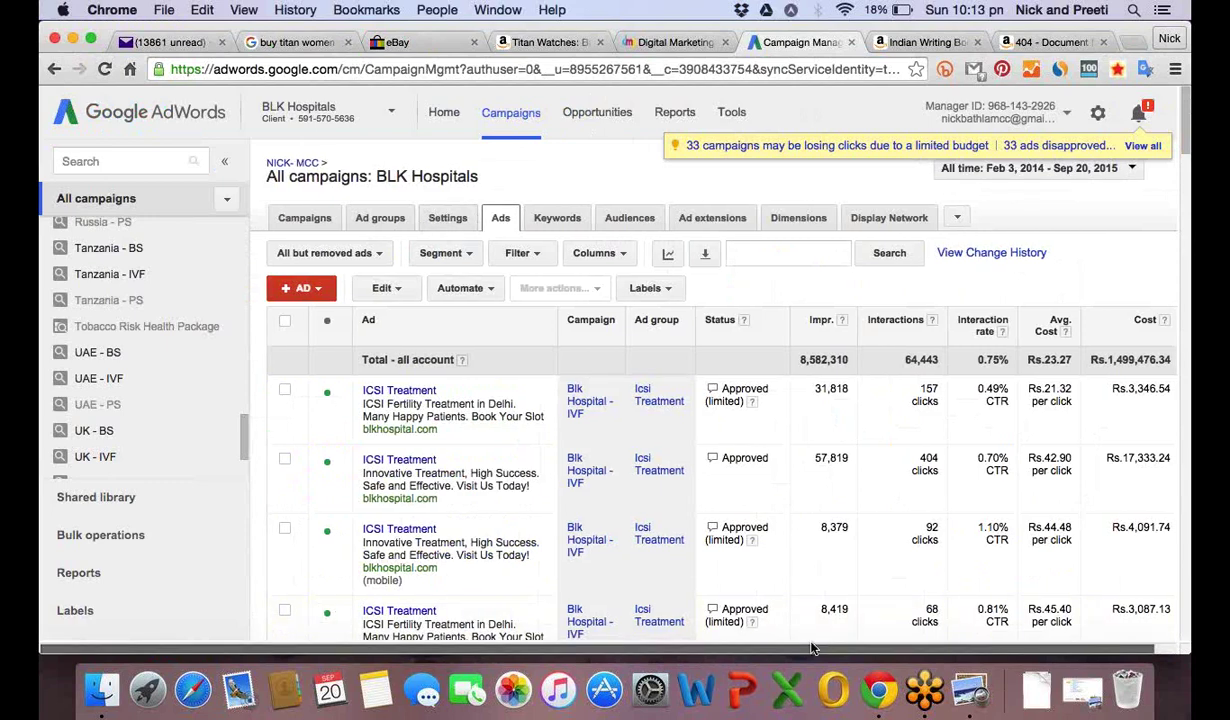
{"action": "scroll", "coordinate": [773, 515], "scroll_direction": "right", "scroll_amount": 2}
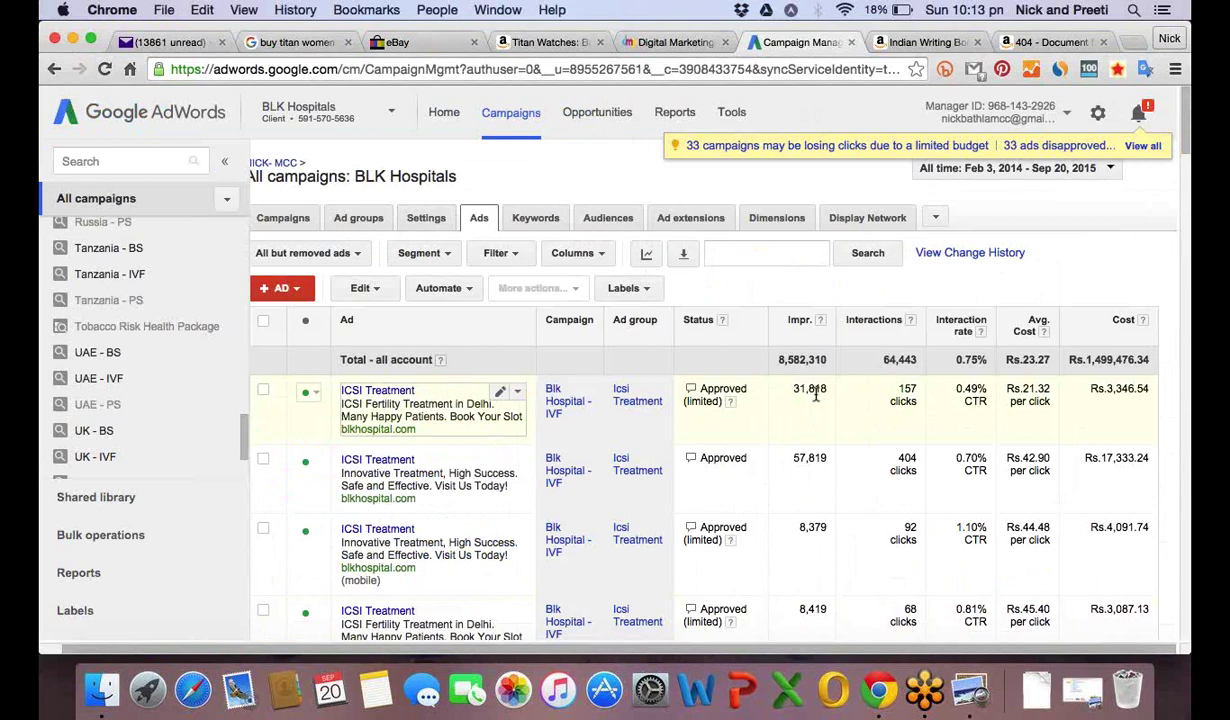
Display the list of all campaigns and look at the available segment options and client accounts
{"action": "left_click", "coordinate": [287, 220]}
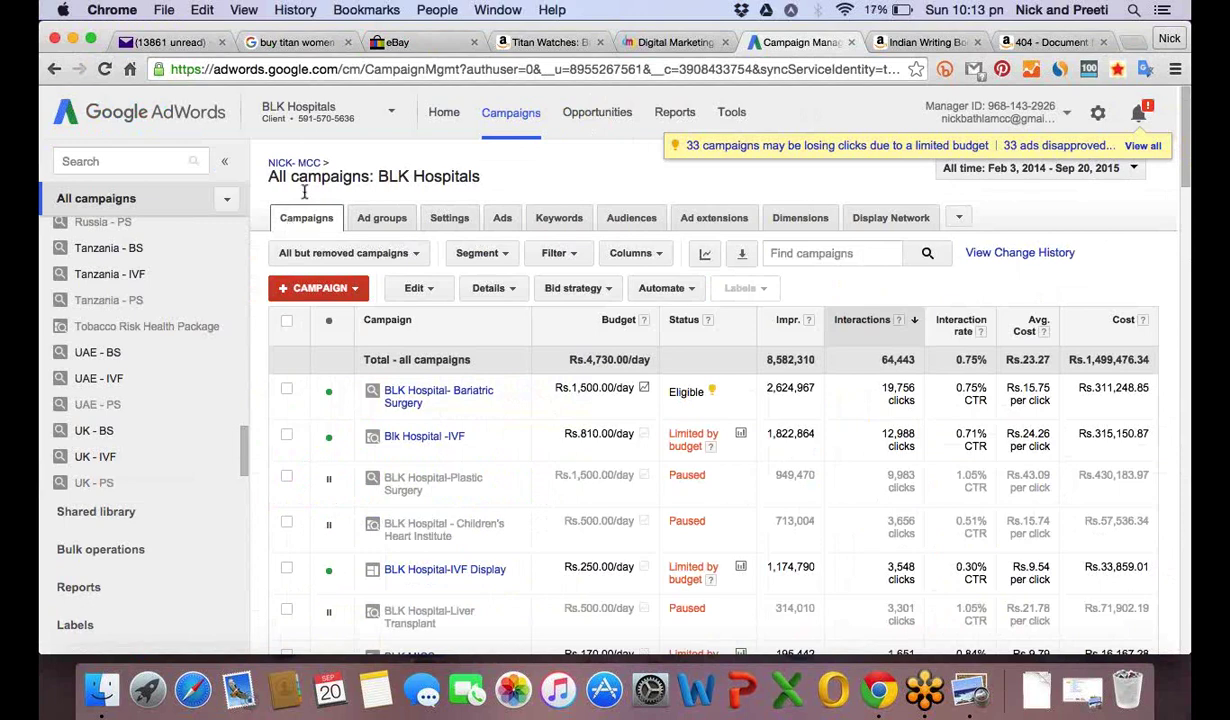
{"action": "left_click", "coordinate": [512, 260]}
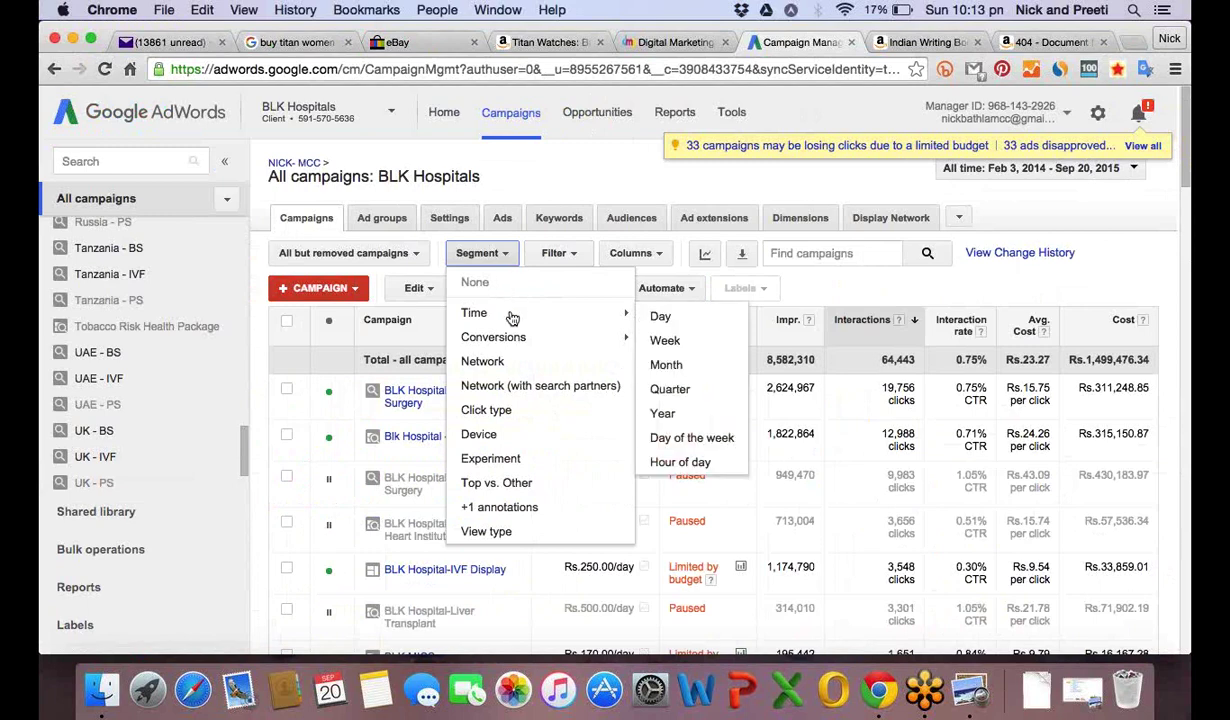
{"action": "mouse_move", "coordinate": [513, 338]}
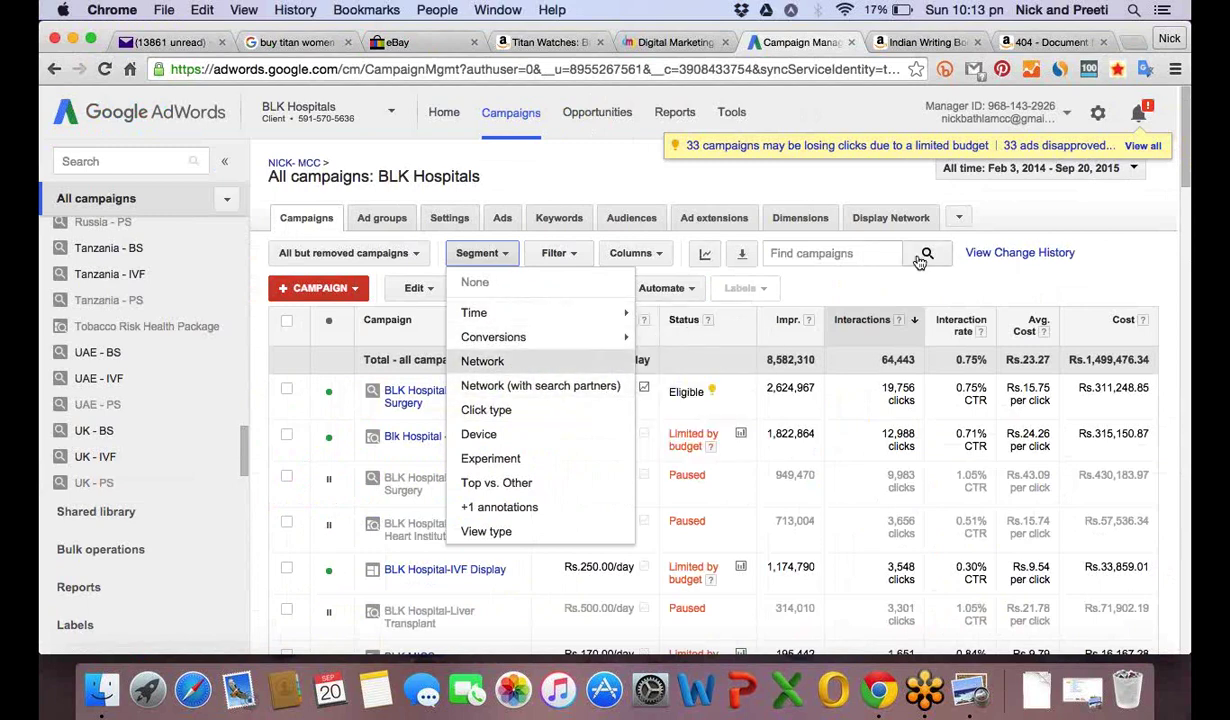
{"action": "left_click", "coordinate": [760, 190]}
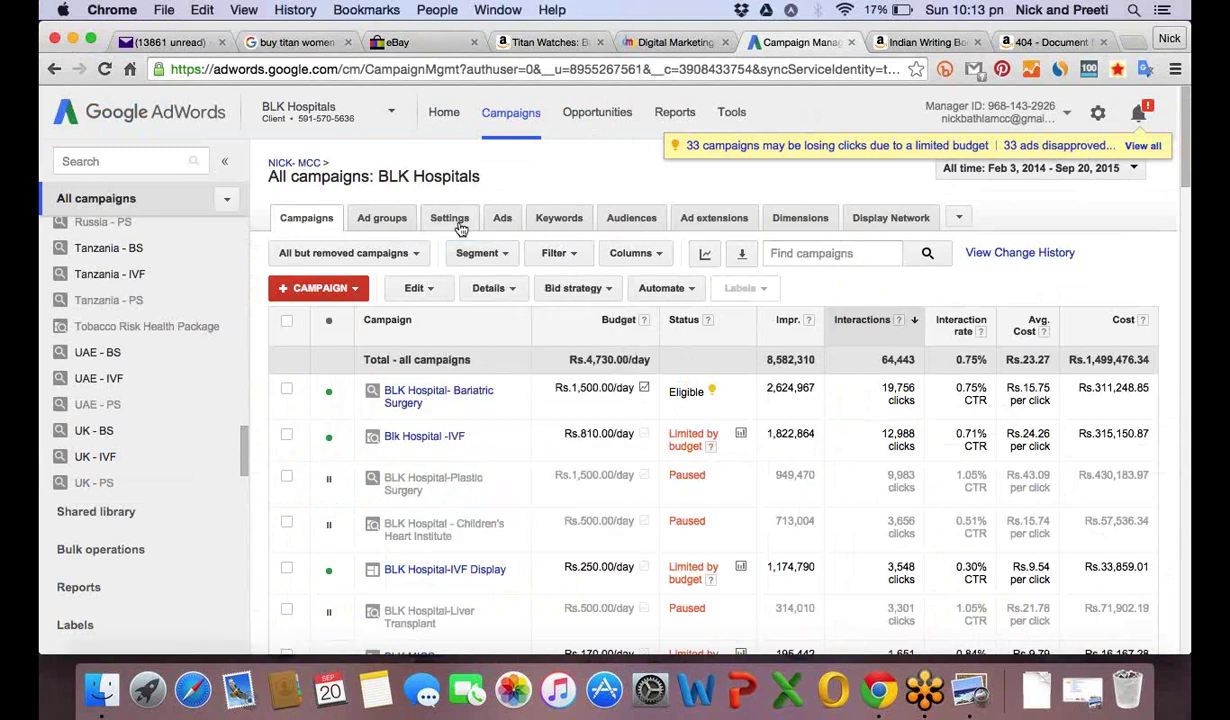
{"action": "left_click", "coordinate": [345, 120]}
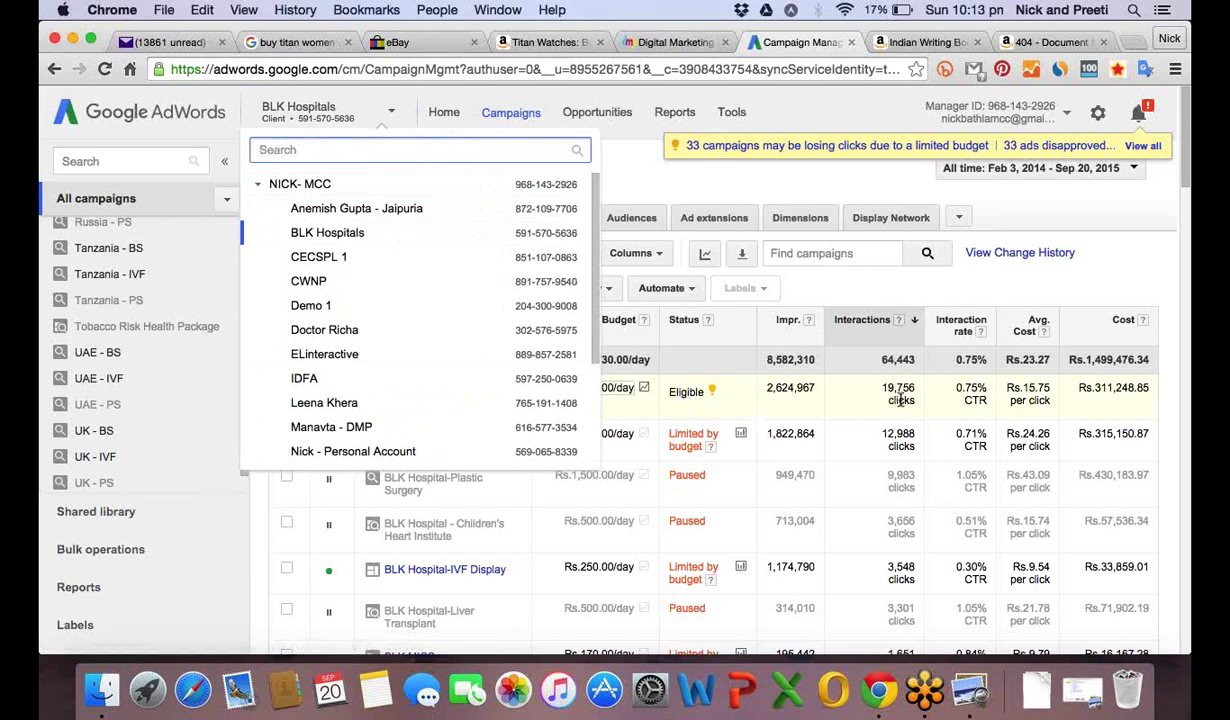
{"action": "left_click", "coordinate": [998, 210]}
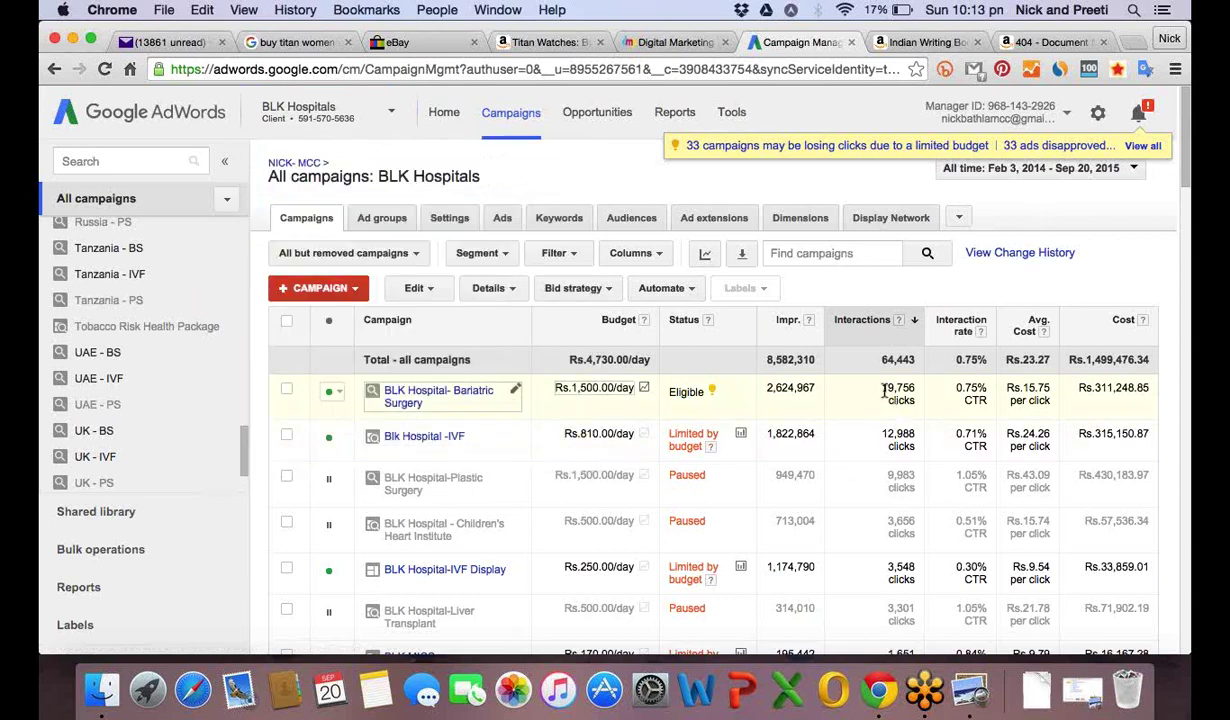
Highlight the Bariatric Surgery campaign's impressions and clicks, check the date range options, and open the help for interaction rate
{"action": "left_click_drag", "start_coordinate": [884, 391], "coordinate": [919, 388]}
{"action": "left_click", "coordinate": [768, 389]}
{"action": "left_click_drag", "start_coordinate": [768, 389], "coordinate": [815, 388]}
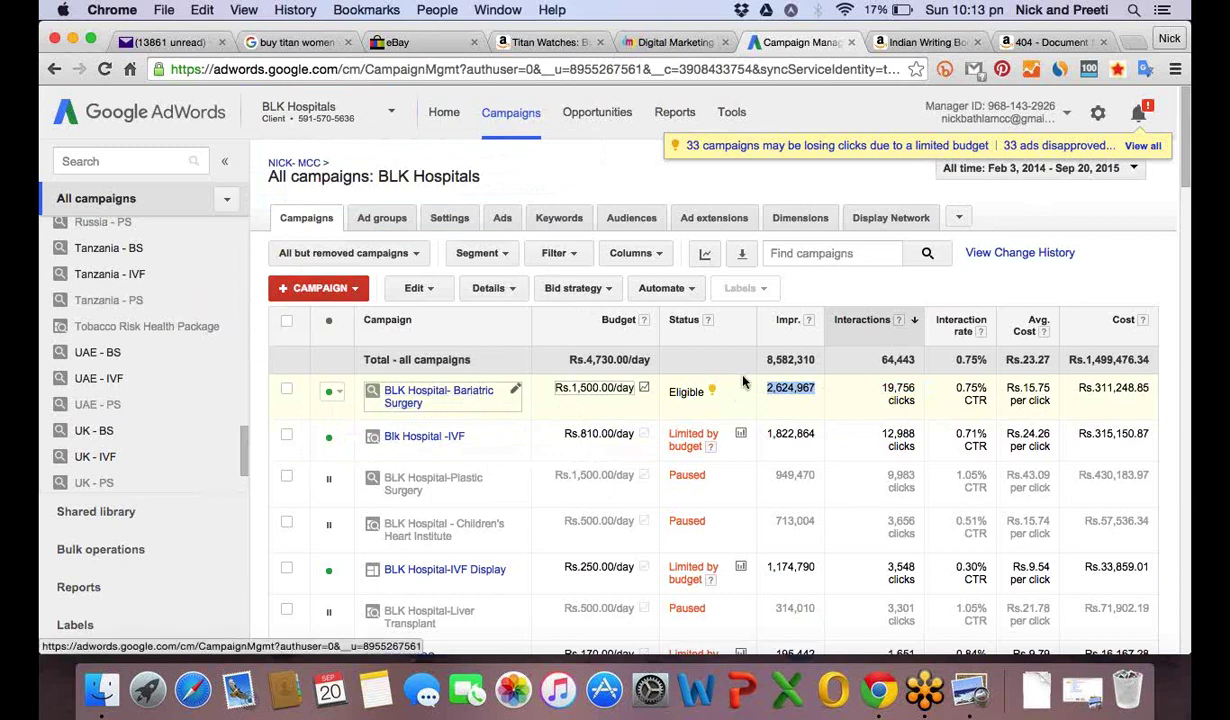
{"action": "left_click", "coordinate": [995, 169]}
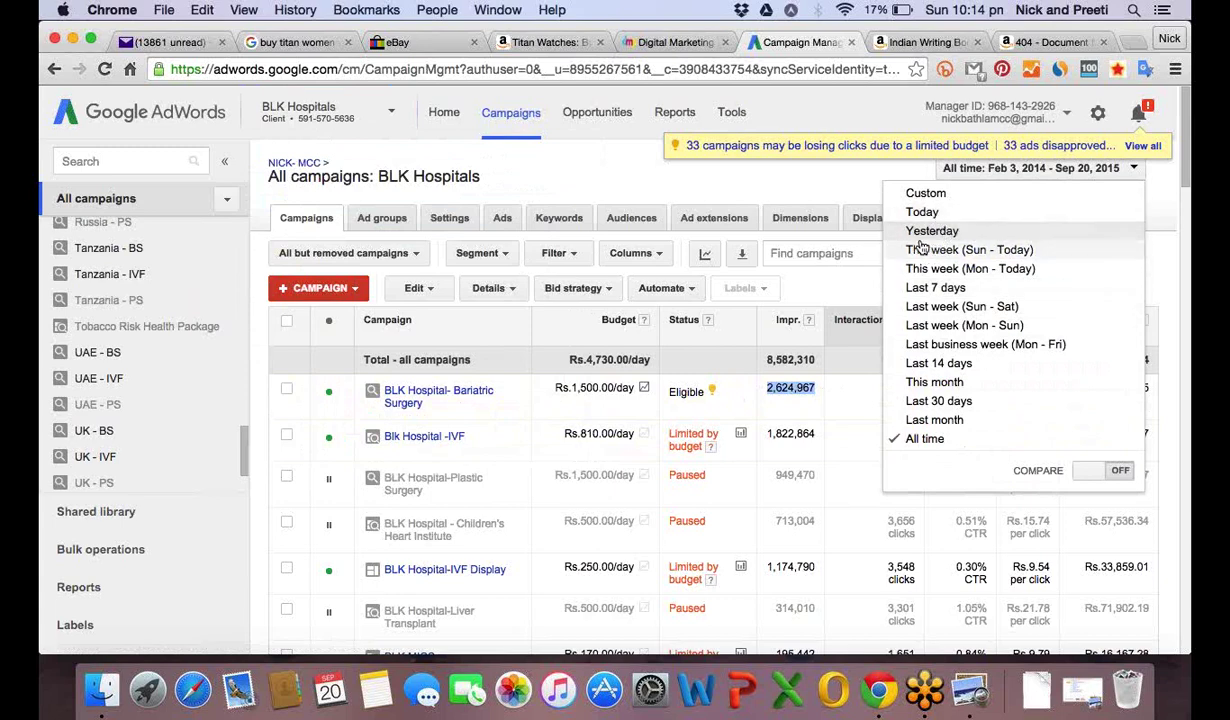
{"action": "left_click", "coordinate": [768, 390]}
{"action": "double_click", "coordinate": [768, 390]}
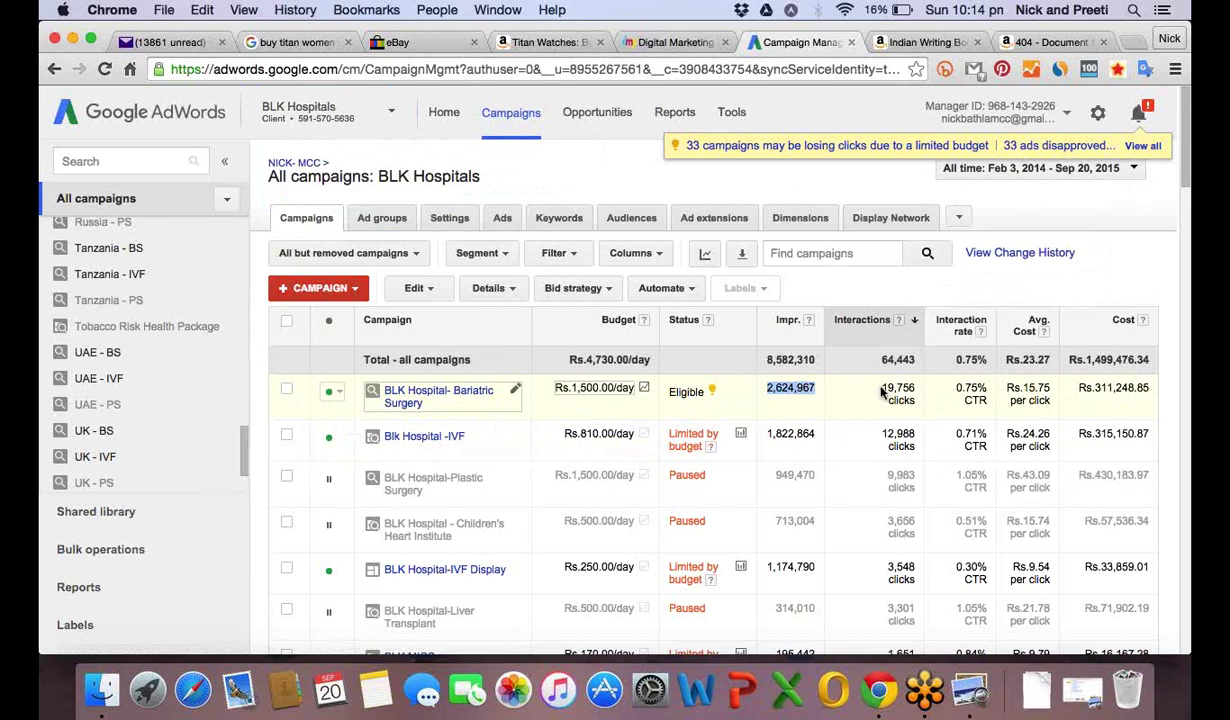
{"action": "left_click_drag", "start_coordinate": [881, 388], "coordinate": [914, 387]}
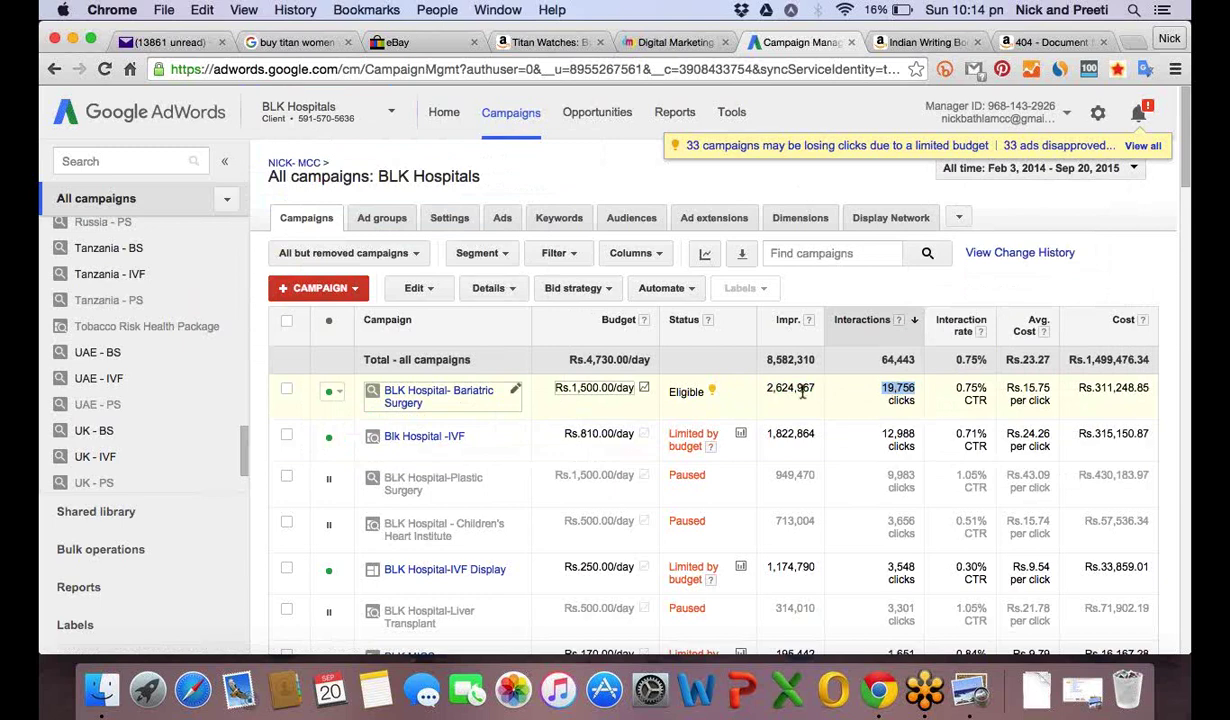
{"action": "left_click_drag", "start_coordinate": [767, 390], "coordinate": [815, 387]}
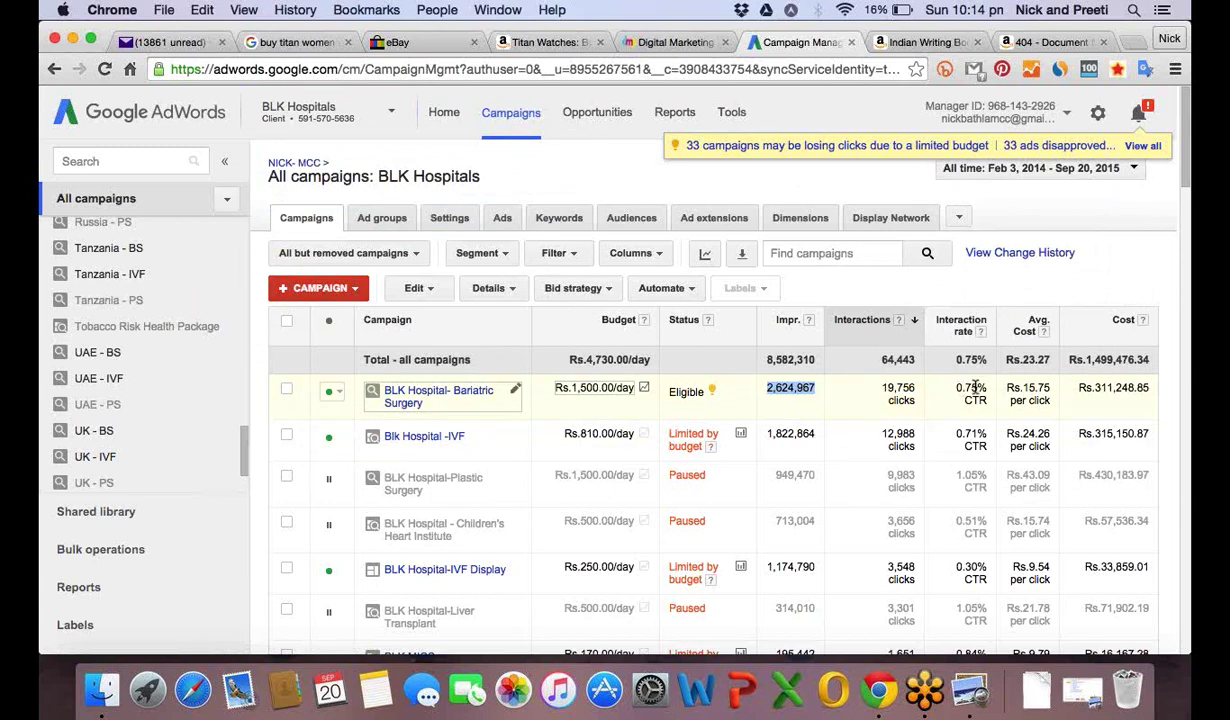
{"action": "left_click", "coordinate": [981, 333]}
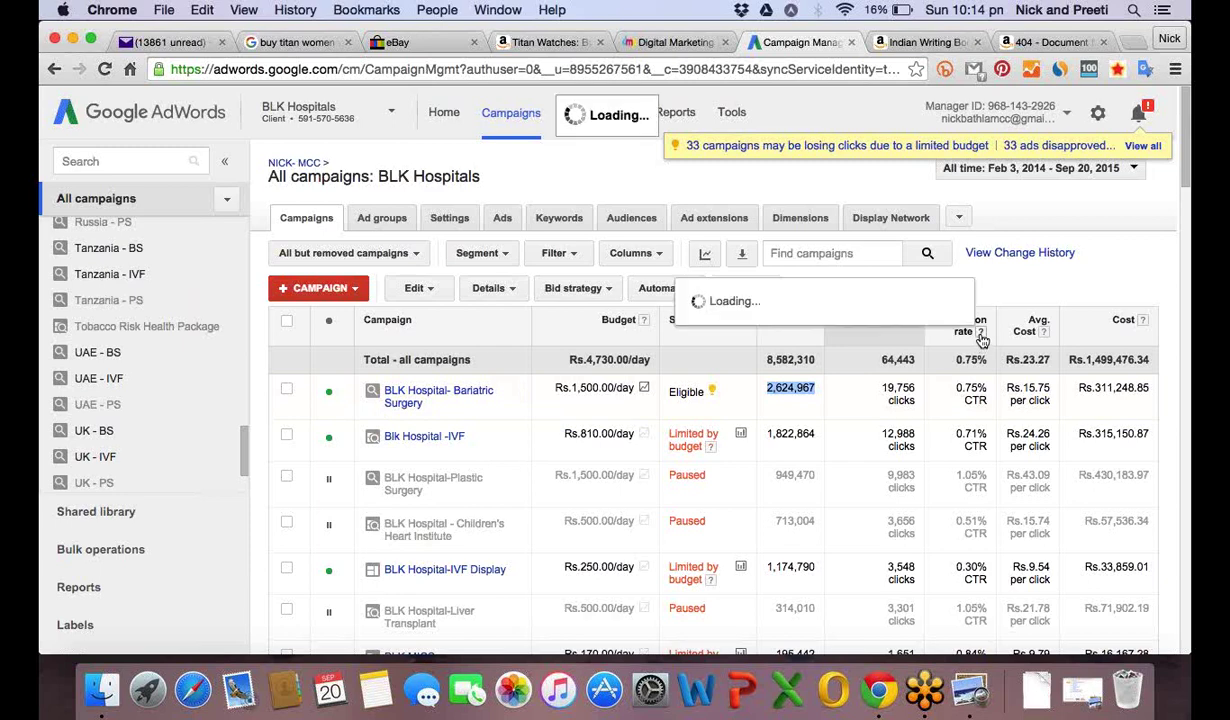